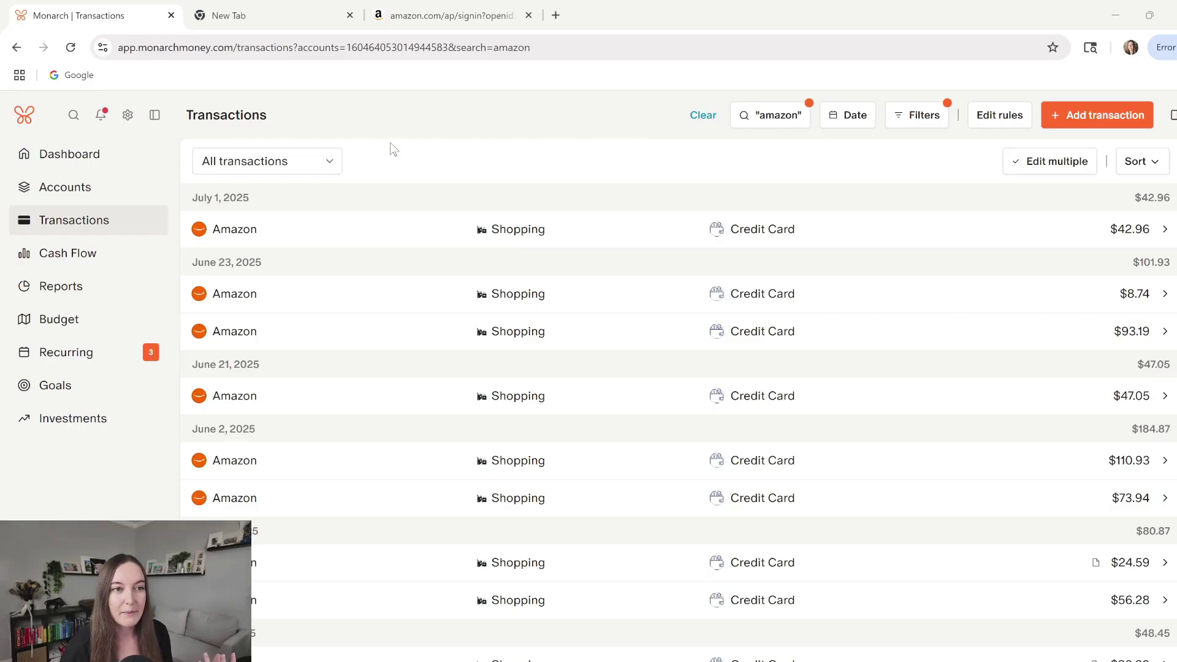
Search Google for "monarch amazon chrome extension" and open the help article "Using the Monarch Retail Sync Extension".
left_click(238, 18)
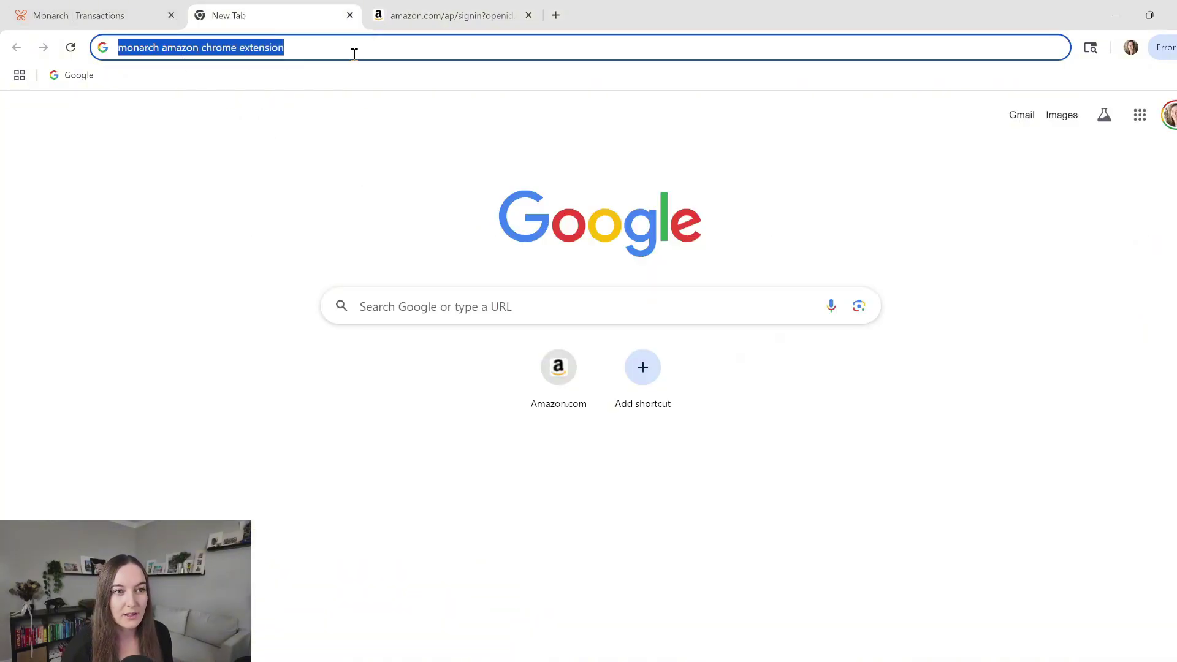
key("Return")
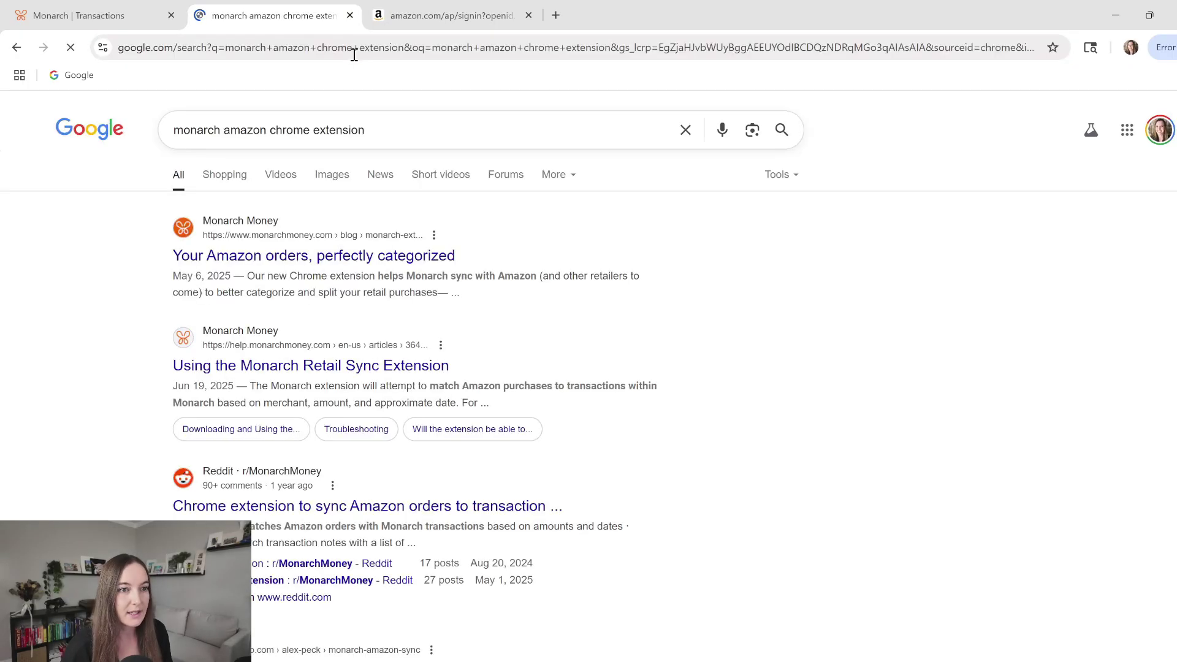
scroll(321, 253, "down", 1)
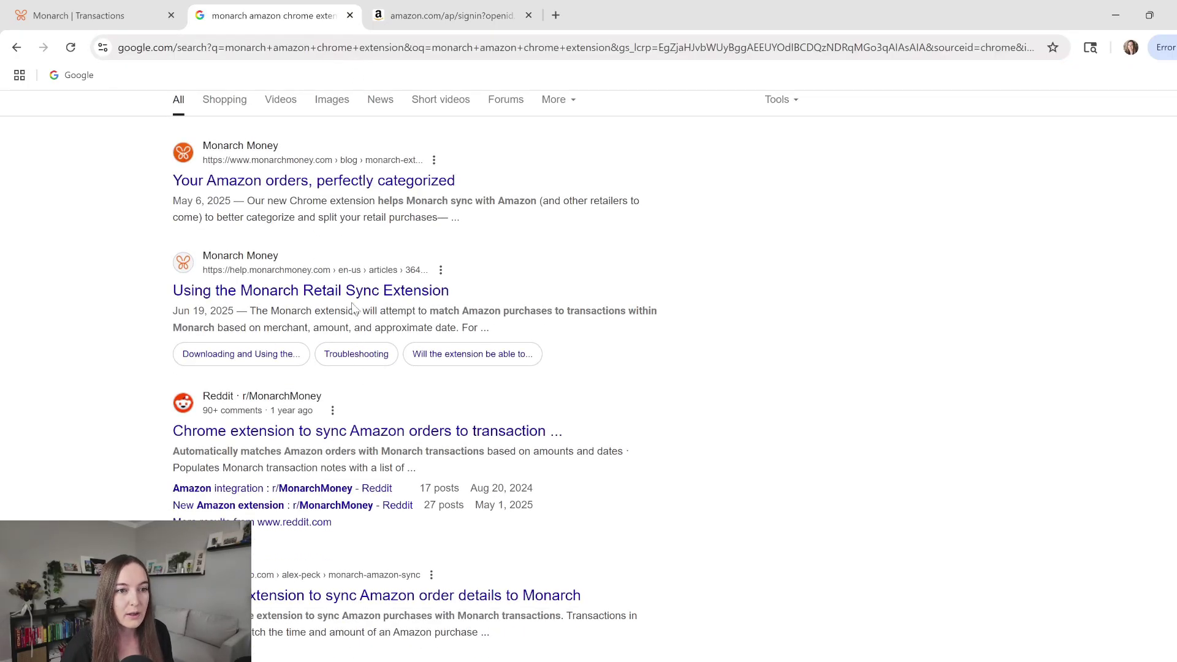
left_click(305, 293)
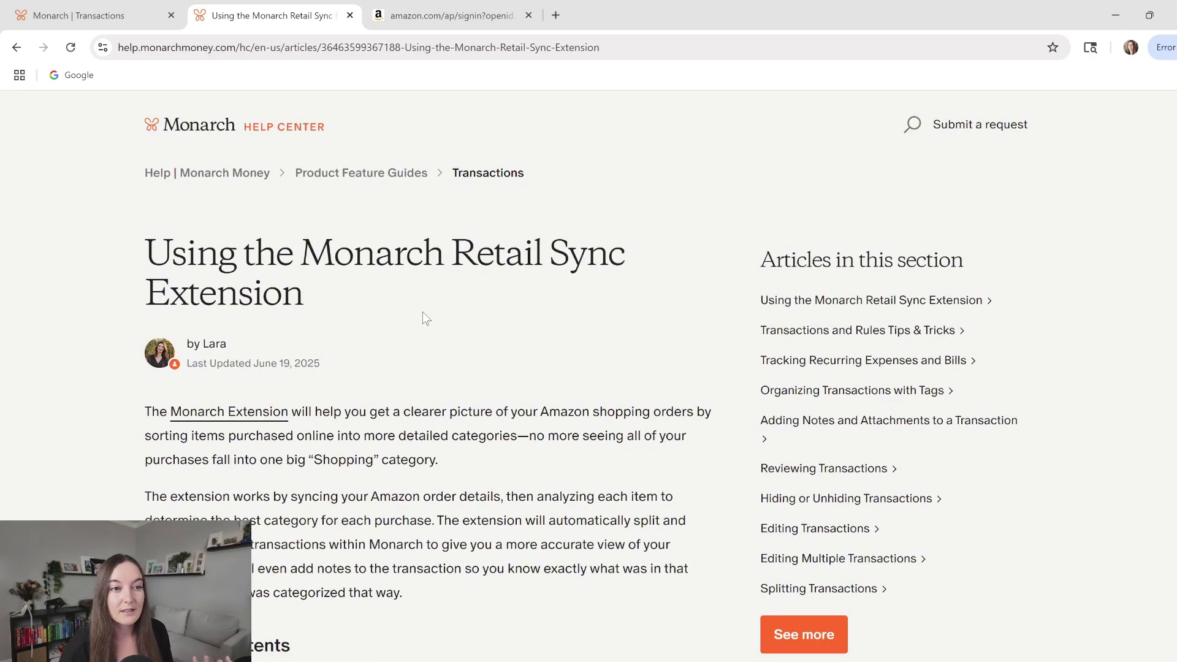
Go to the extension's Chrome Web Store listing through the download link in the help article.
scroll(426, 318, "down", 8)
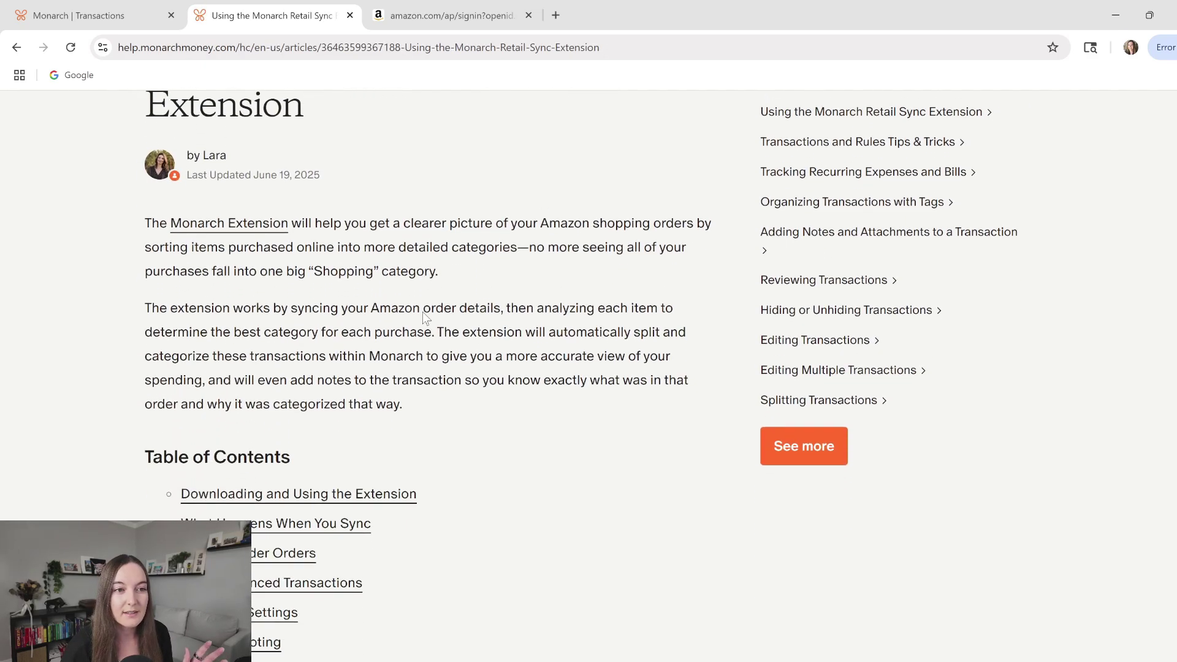
scroll(425, 318, "down", 2)
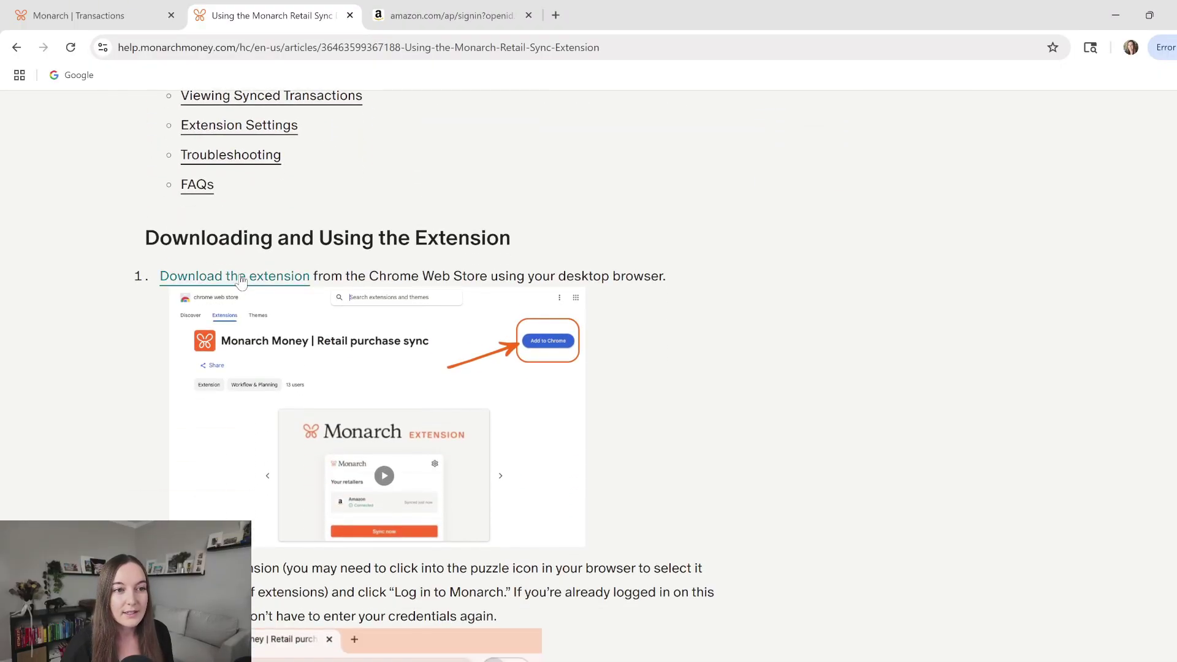
left_click(243, 277)
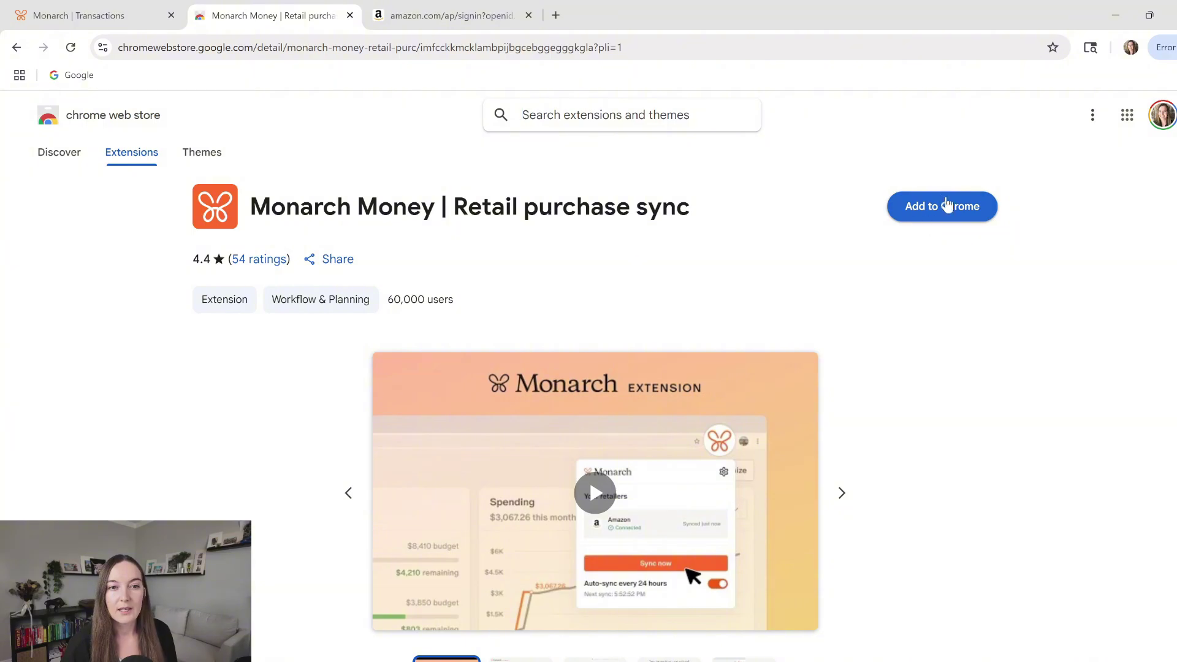
Install the "Monarch Money | Retail purchase sync" extension in Chrome and dismiss the installation notice.
left_click(937, 209)
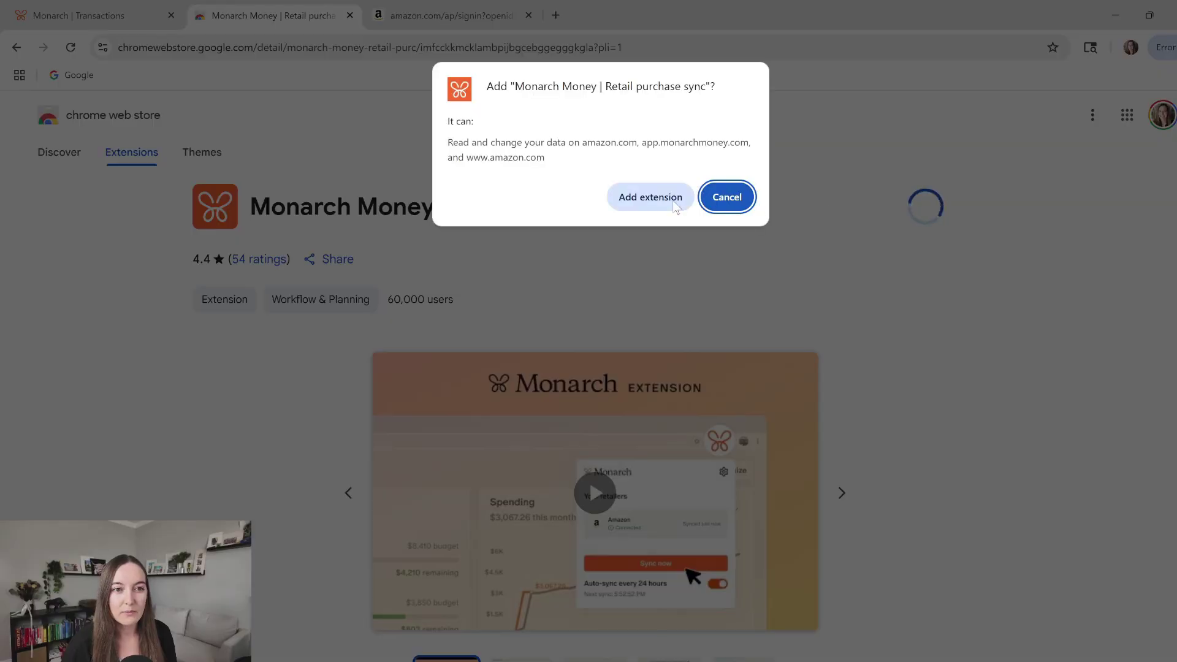
left_click(675, 204)
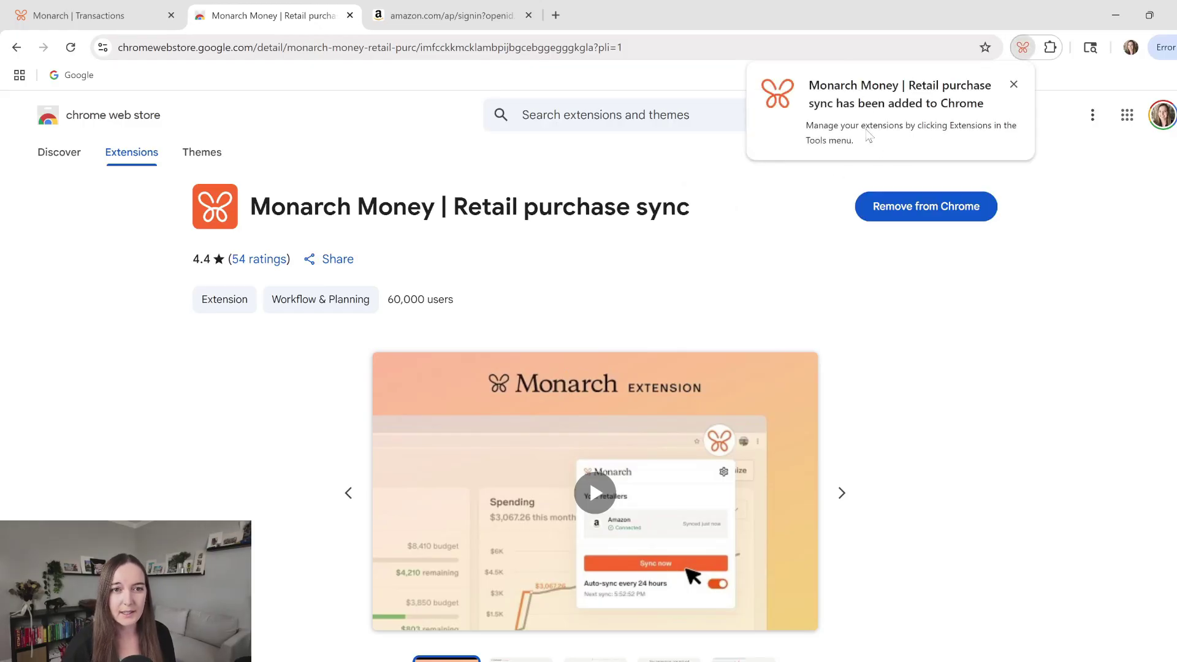
left_click(1014, 85)
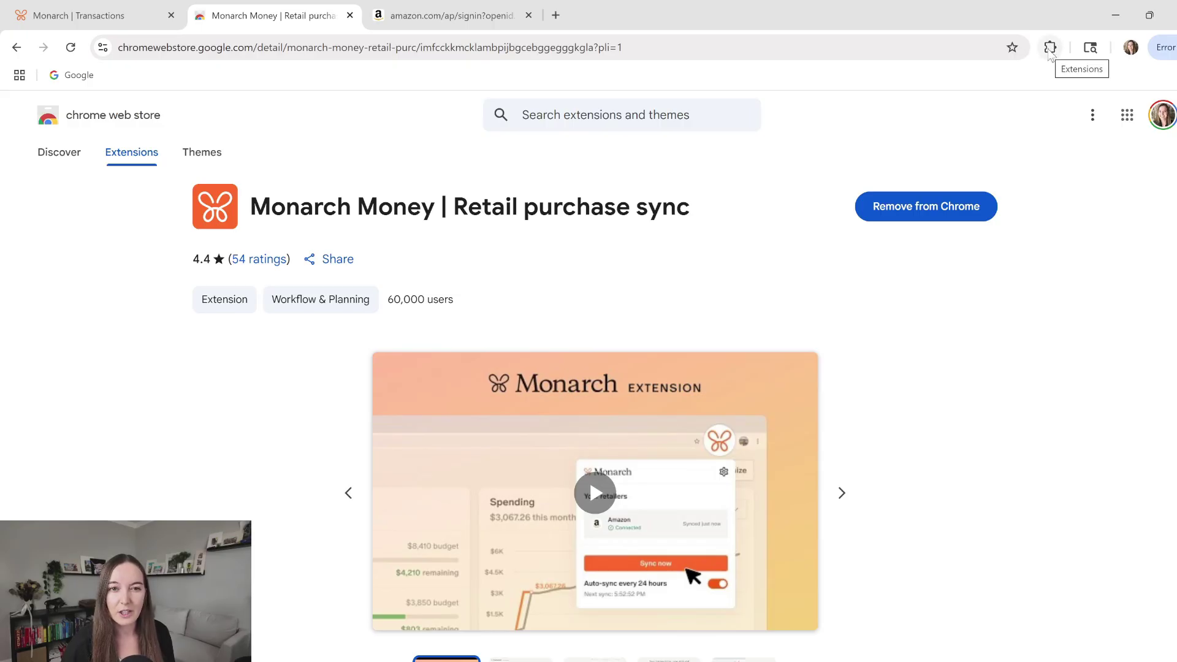
Pin the Monarch extension in the browser and log in to Monarch through it.
left_click(1049, 51)
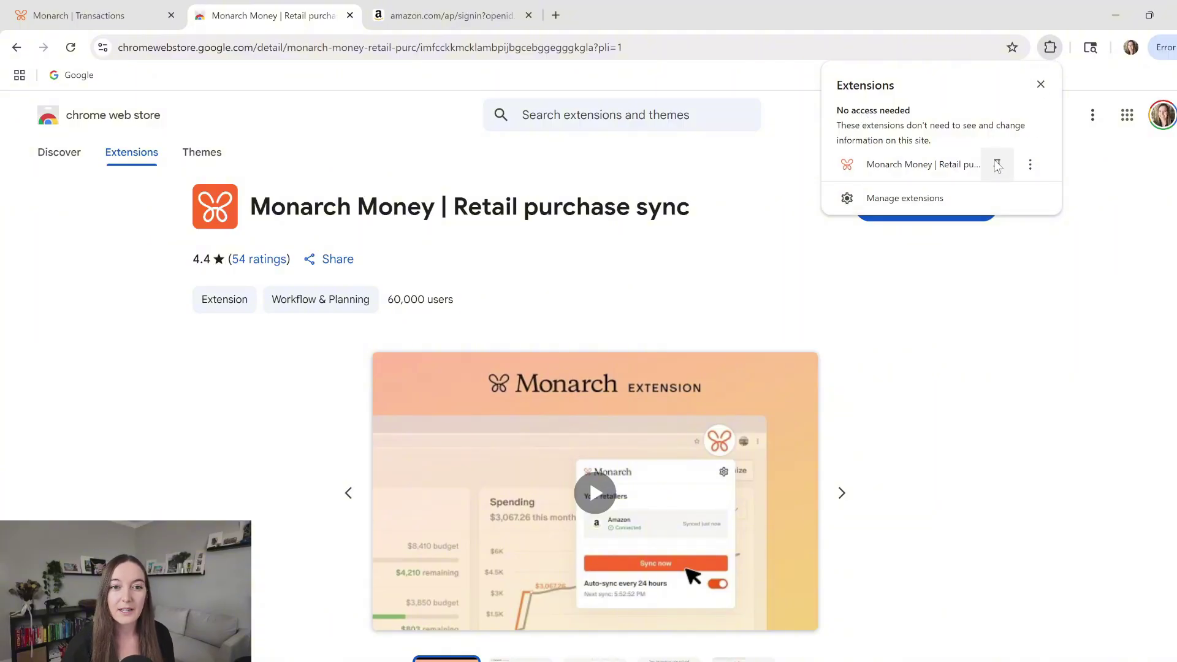
left_click(997, 165)
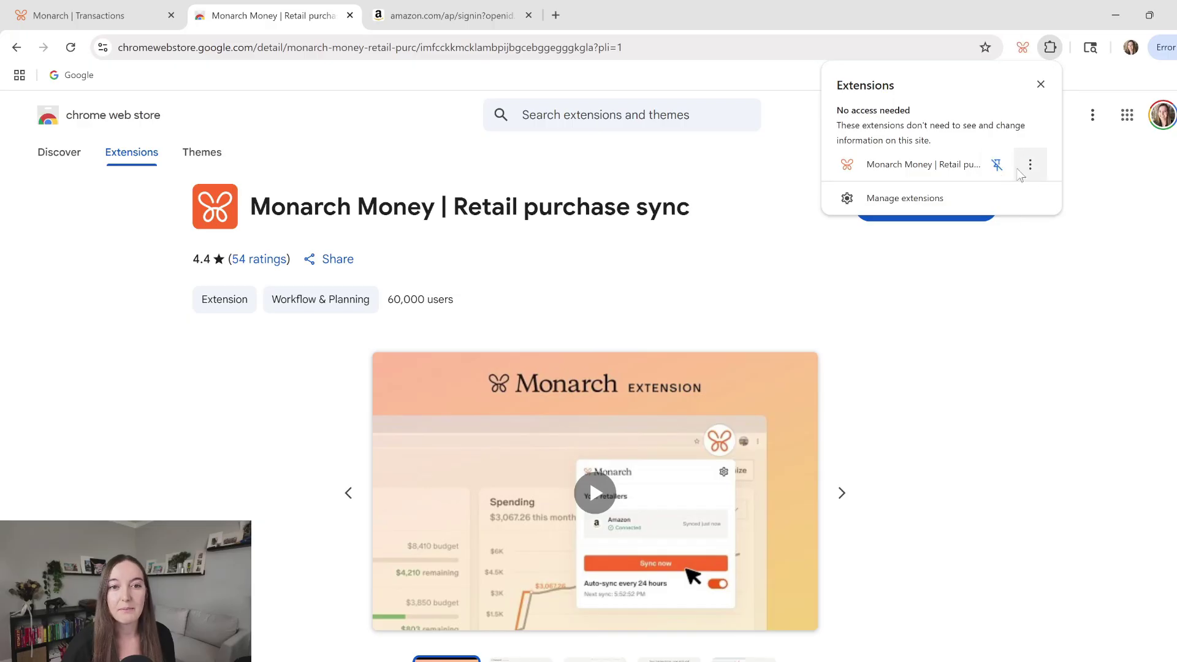
left_click(1023, 48)
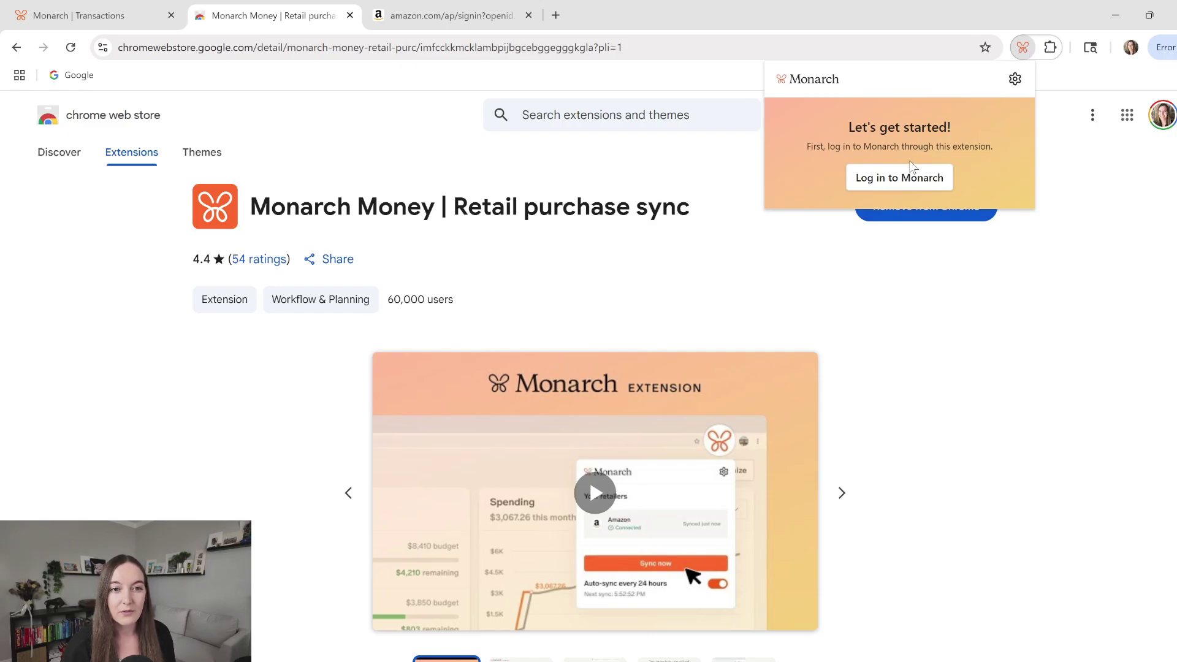
left_click(906, 179)
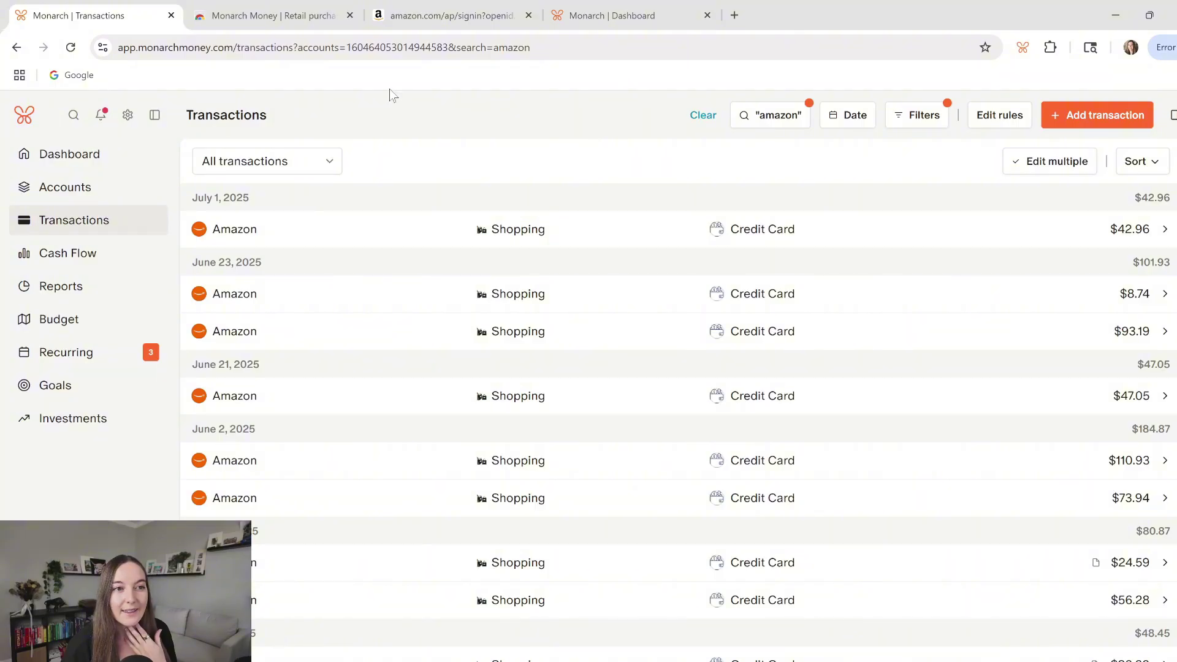
Connect the Amazon account as a retailer in the Monarch extension and start syncing its orders.
left_click(1023, 49)
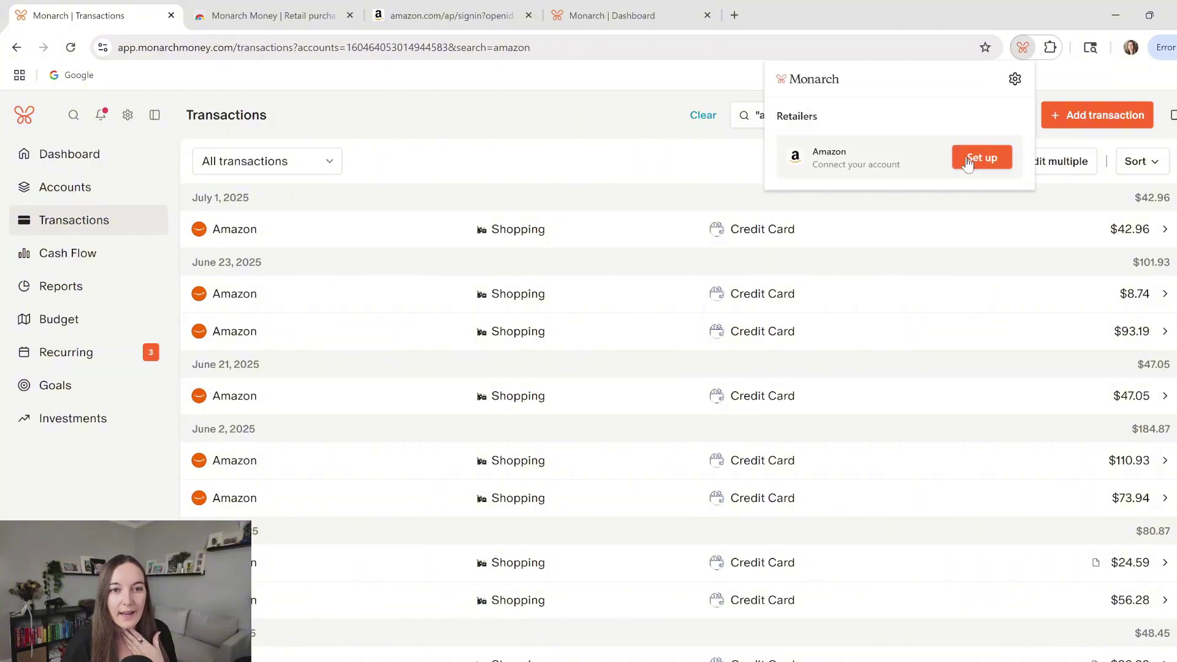
left_click(454, 15)
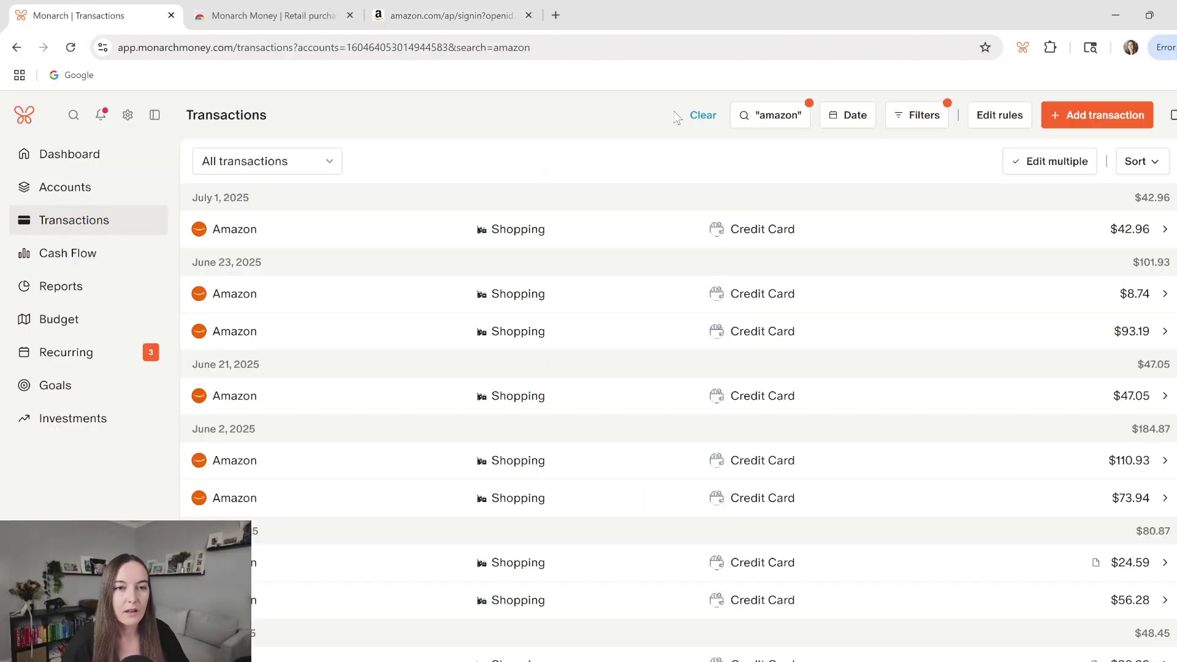
left_click(1021, 49)
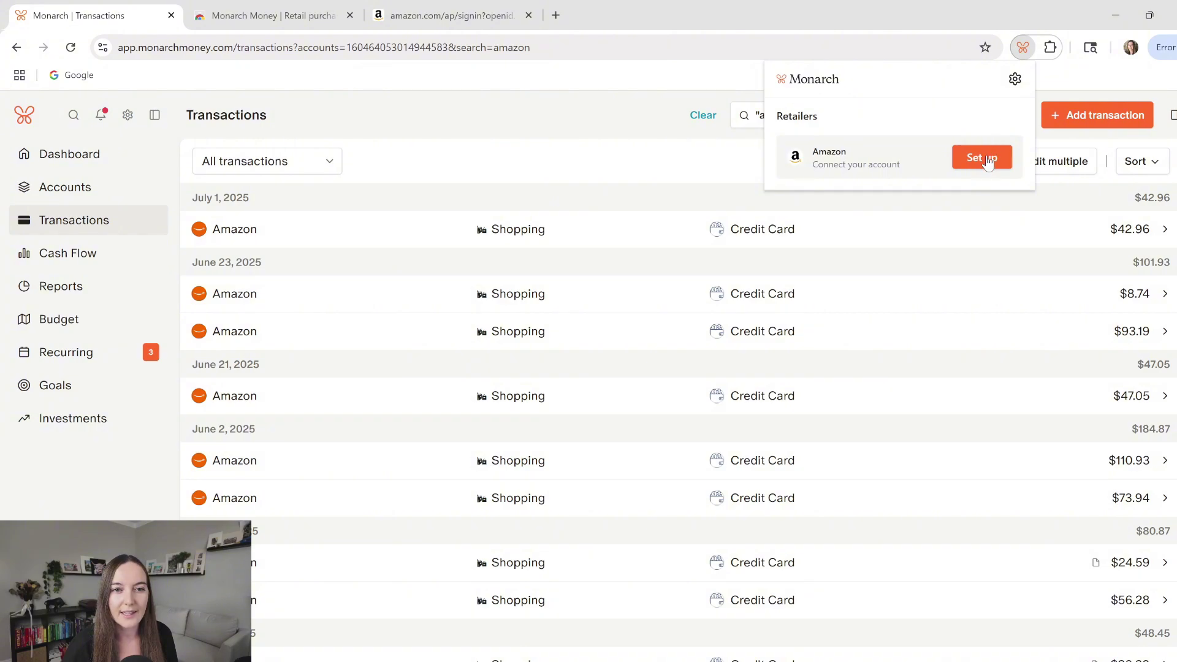
left_click(987, 159)
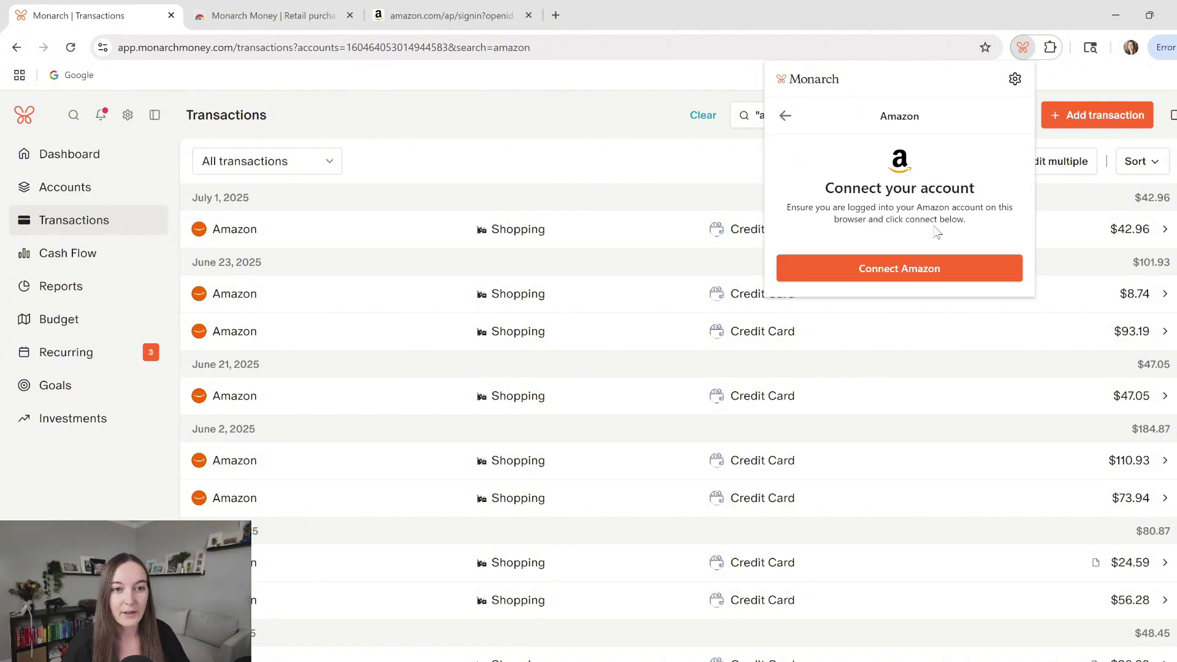
left_click(900, 273)
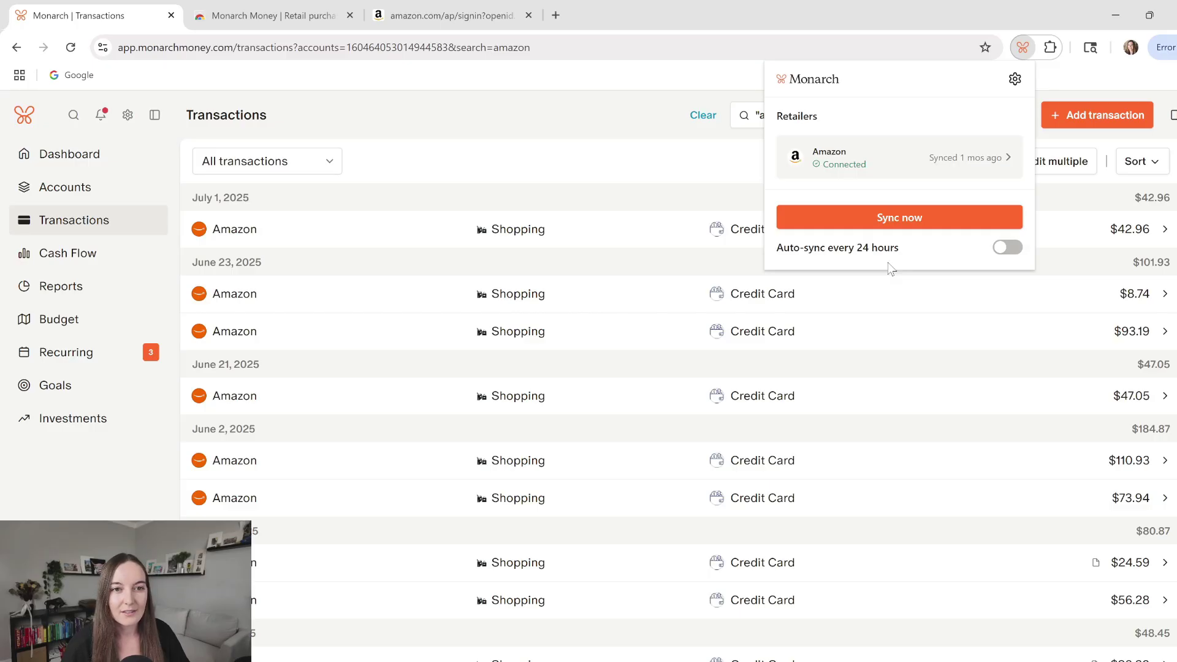
left_click(889, 227)
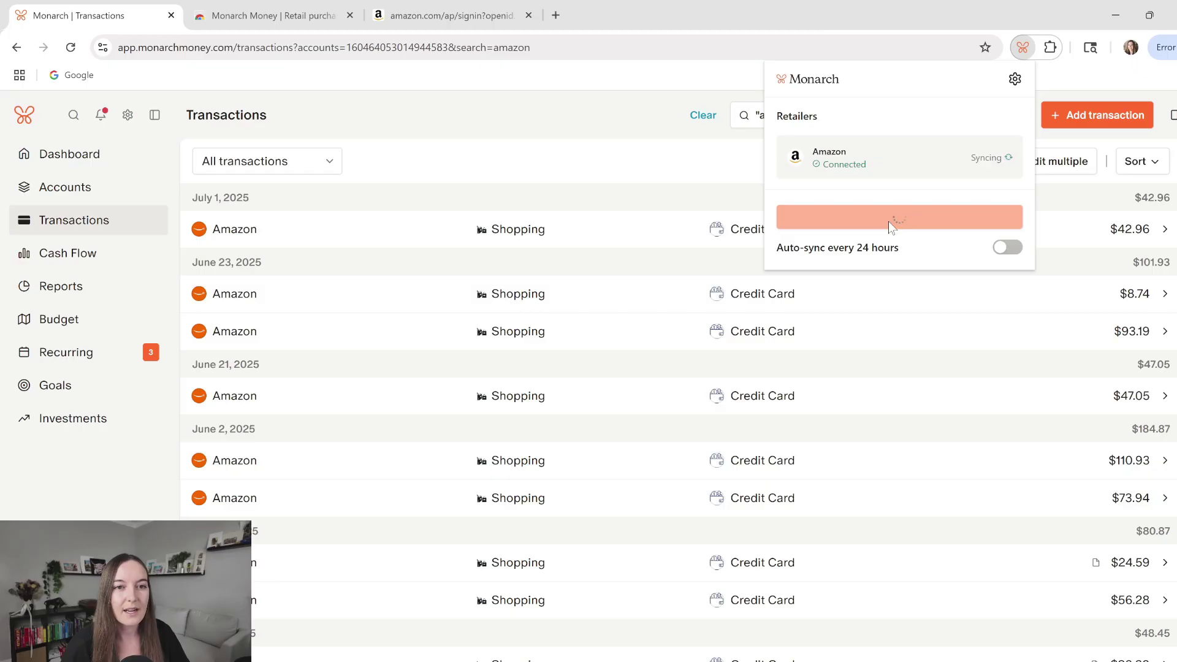
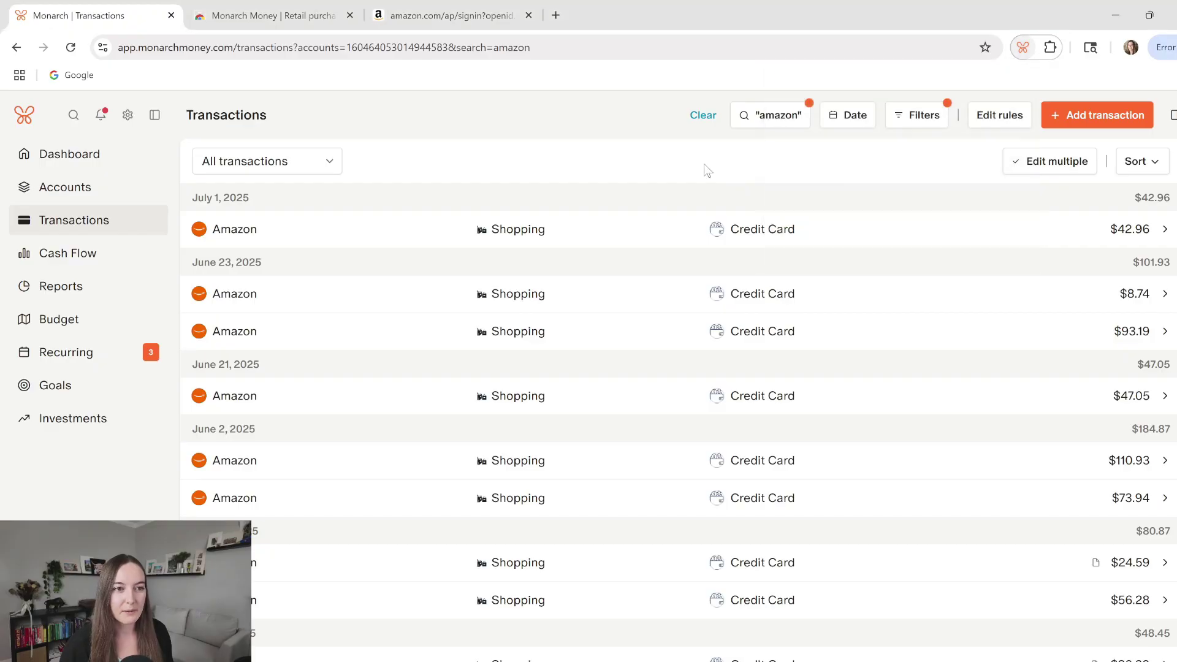
Open the order settings of the Monarch extension and choose 2025 as the year for syncing older orders.
left_click(1022, 48)
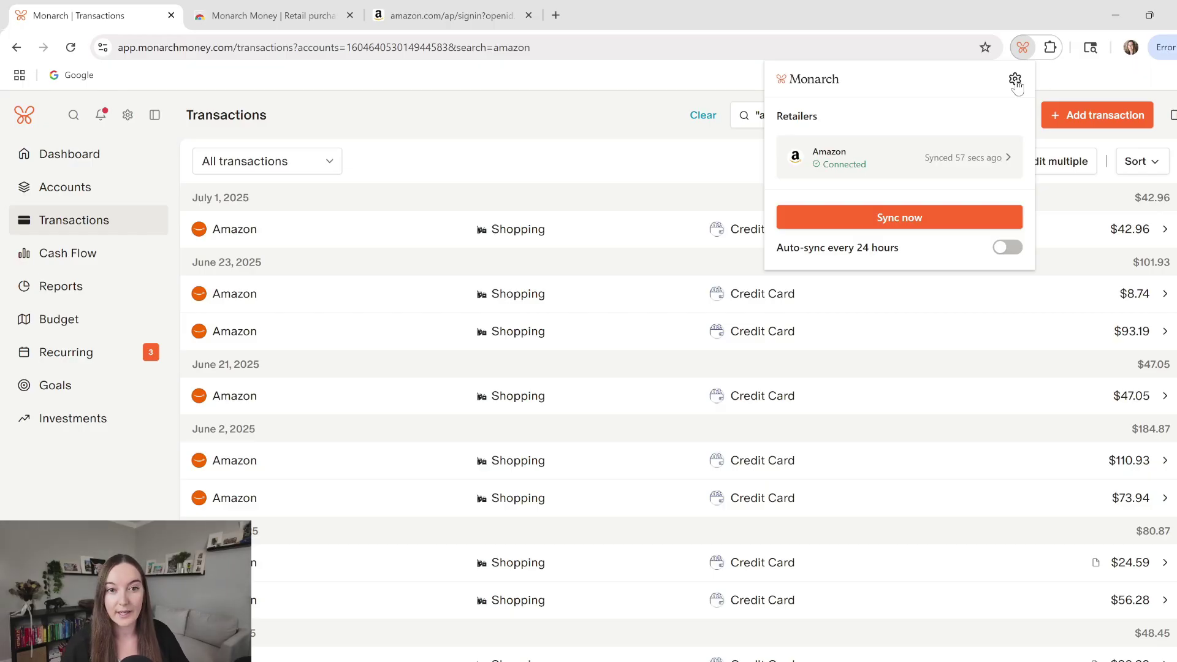
left_click(1015, 79)
left_click(51, 176)
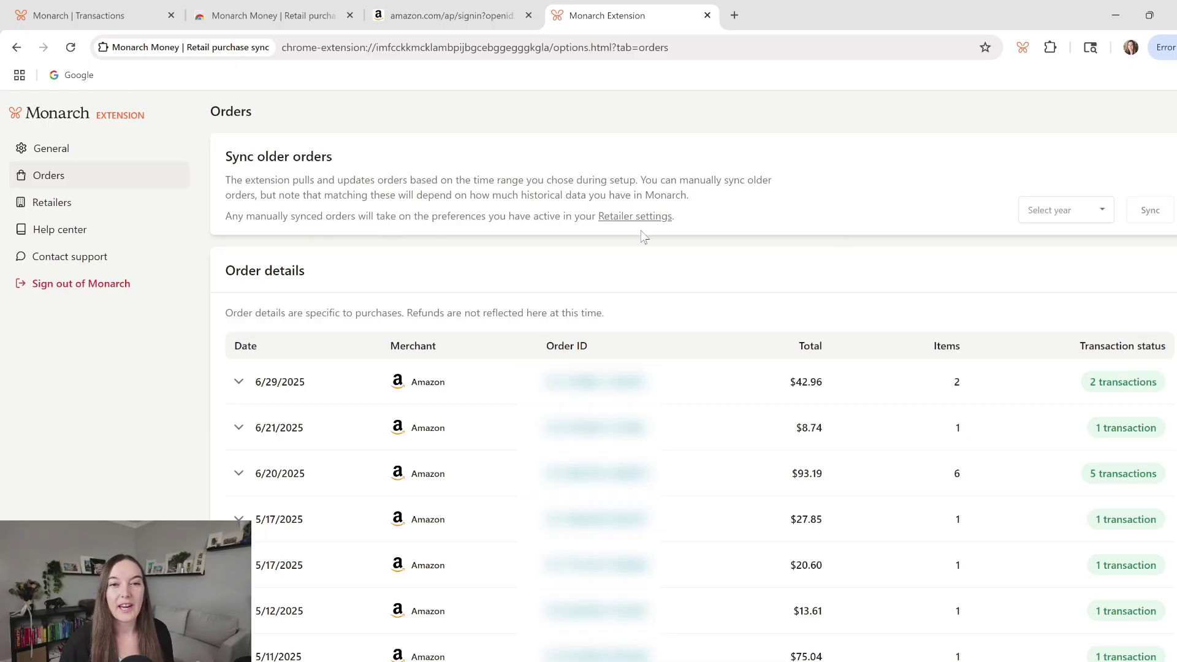
left_click(1095, 216)
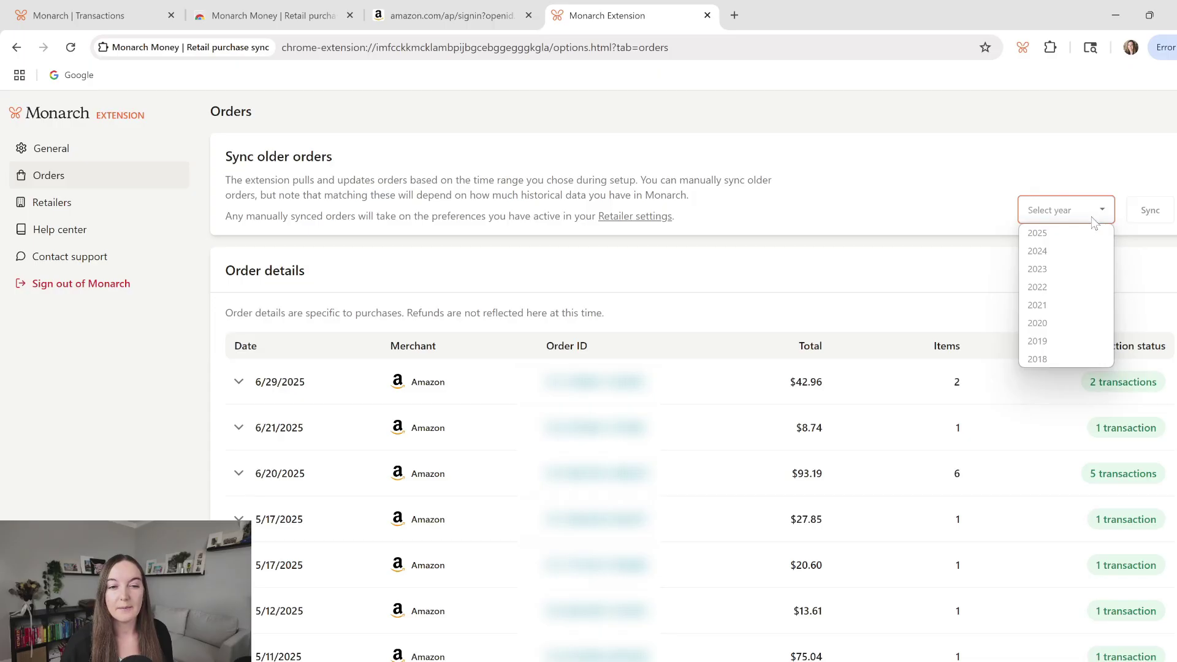
left_click(1062, 242)
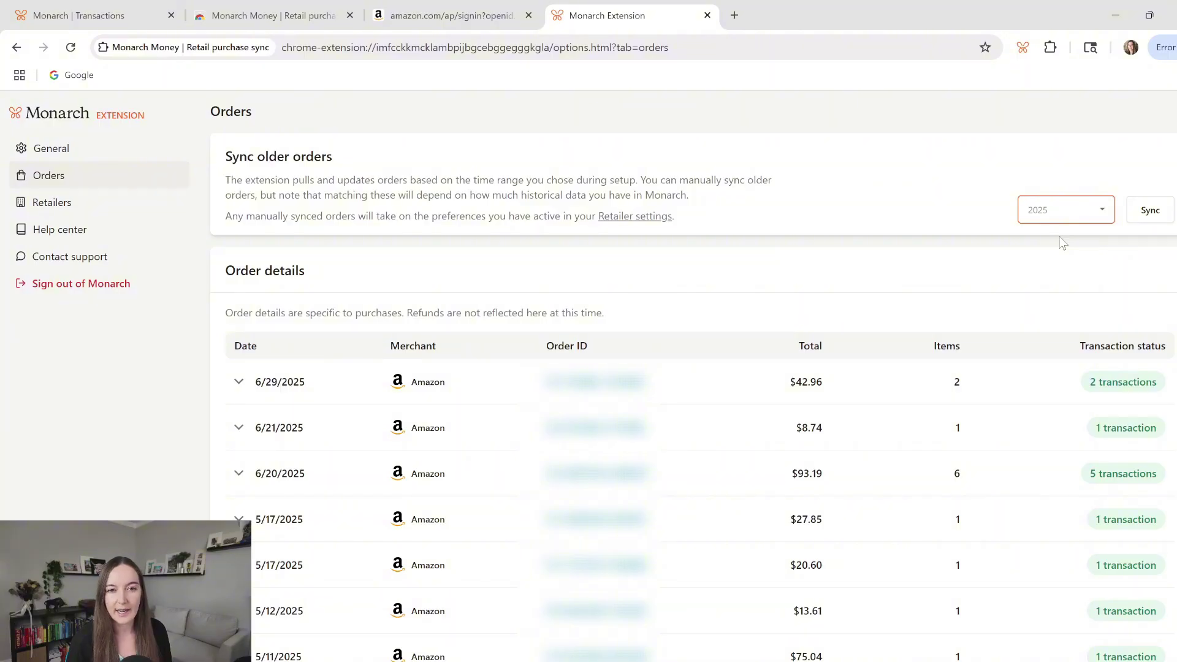
left_click(1065, 221)
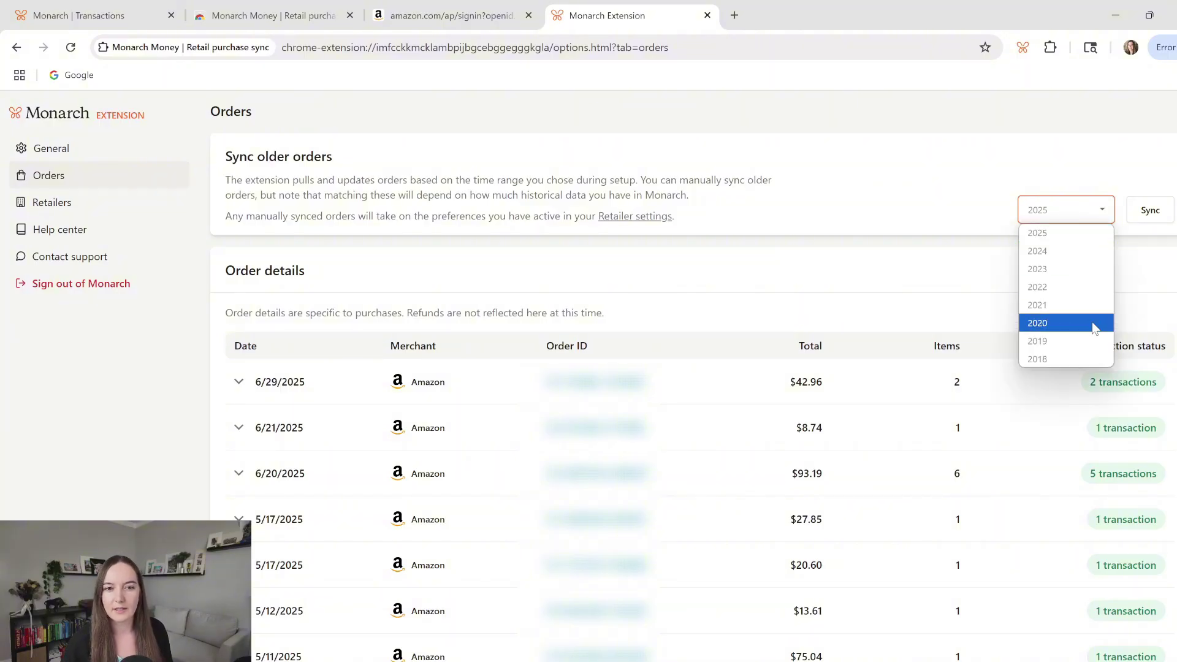
left_click(1078, 234)
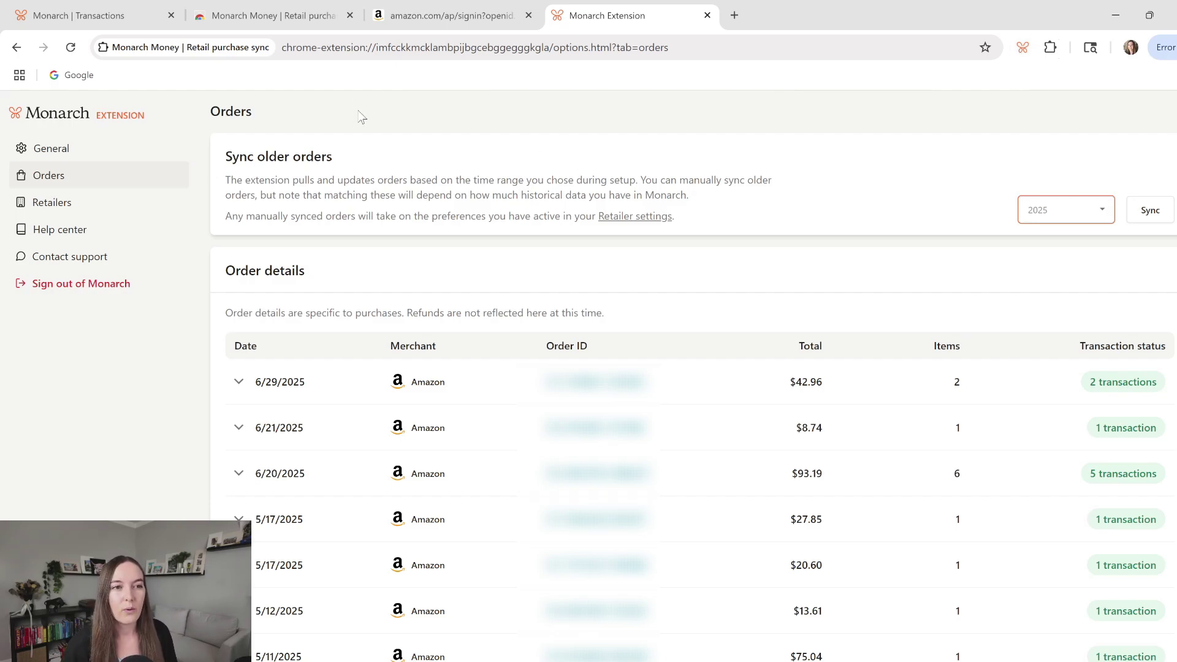
Reload the Amazon transactions list in Monarch and check the tag on the July 1 Furniture & Housewares transaction.
left_click(83, 15)
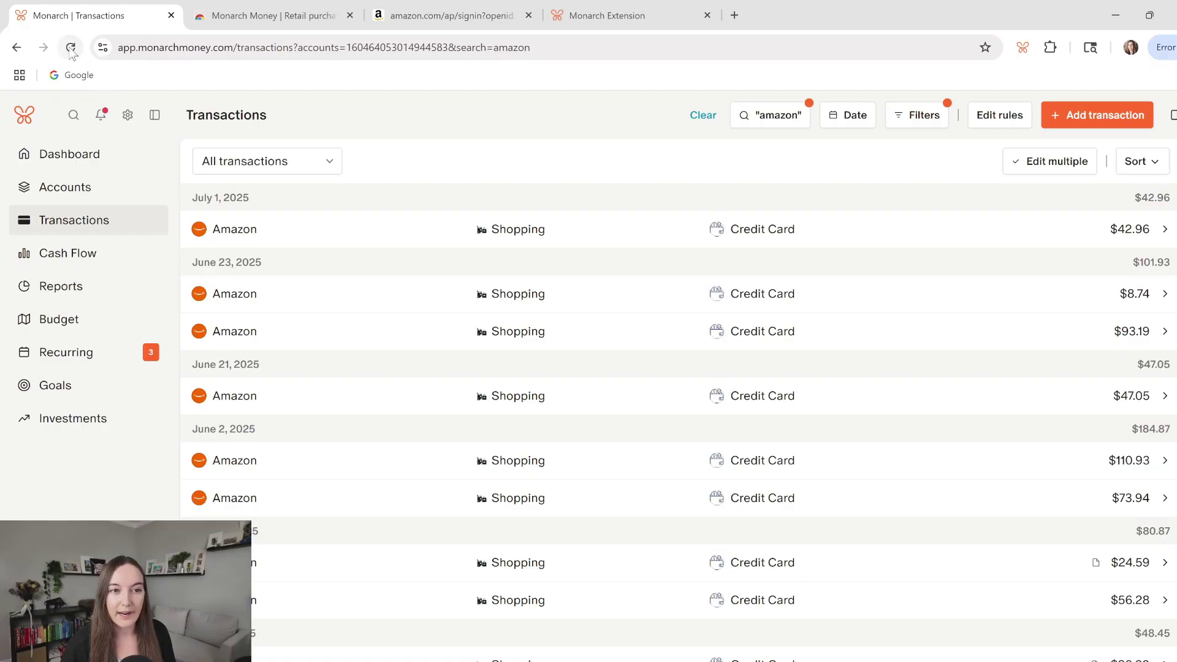
left_click(71, 49)
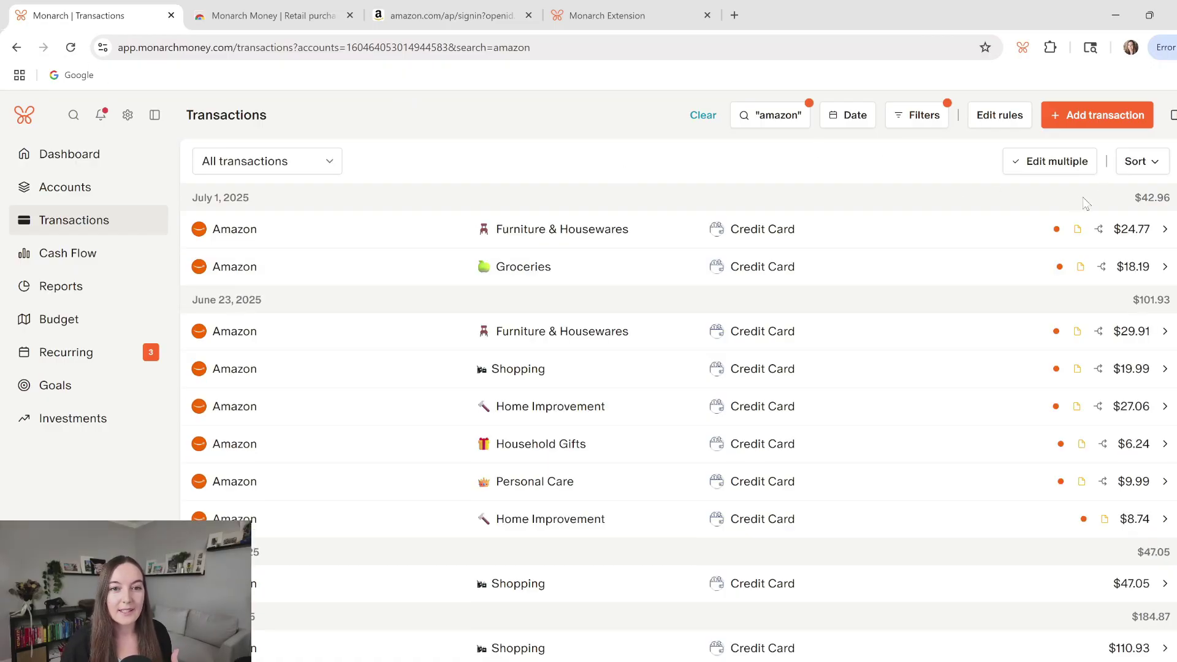
mouse_move(1056, 236)
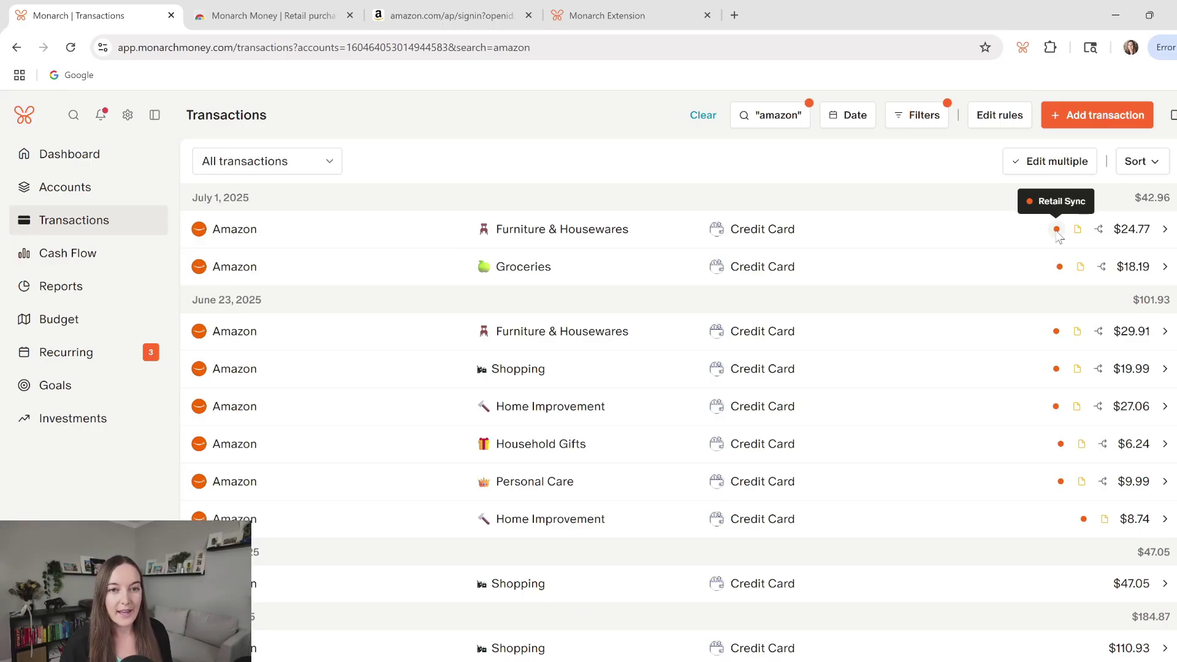
Examine the splits of the July 1, 2025 Amazon Furniture & Housewares transaction and close its details.
left_click(1098, 231)
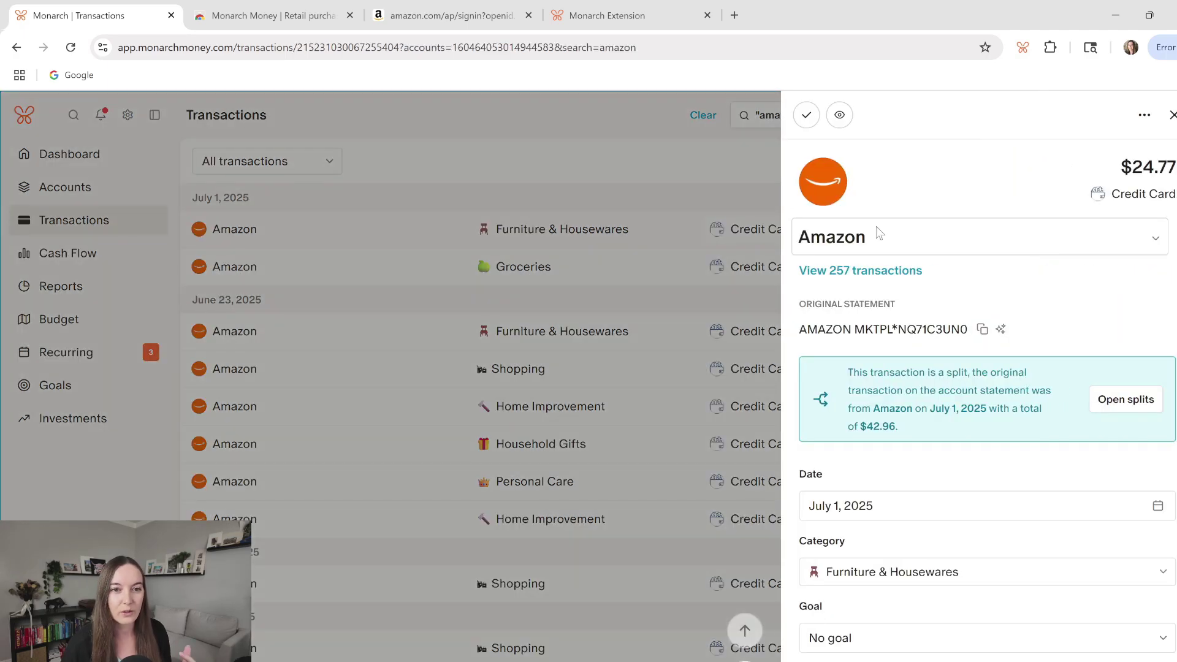
left_click(1124, 399)
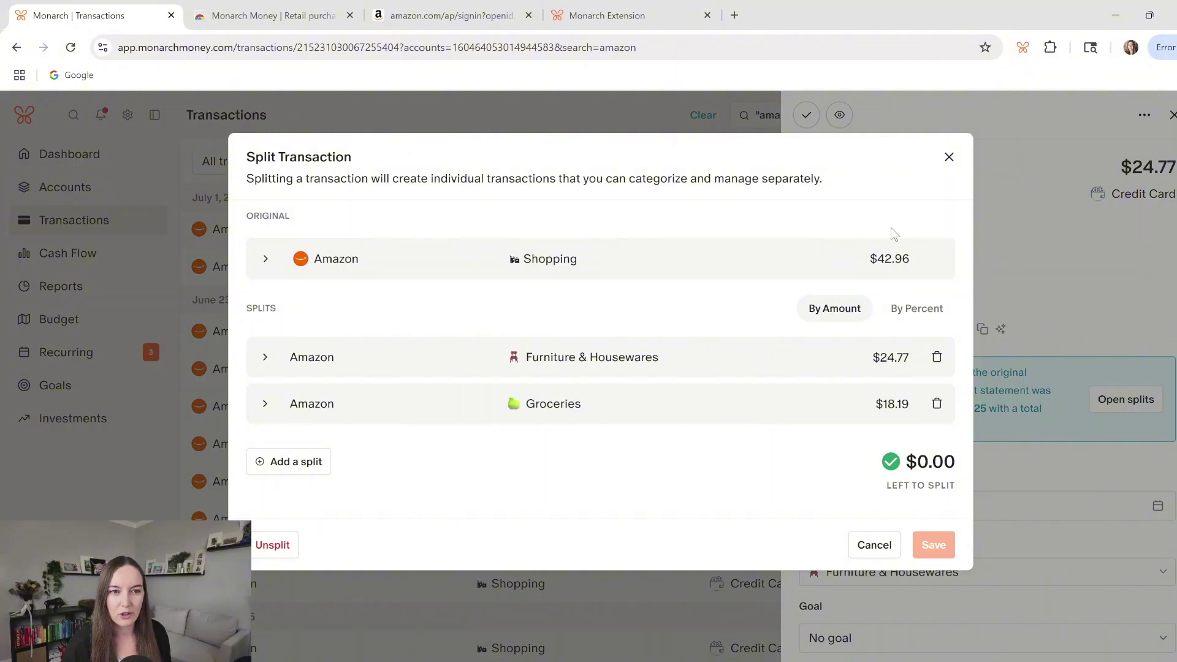
left_click(949, 156)
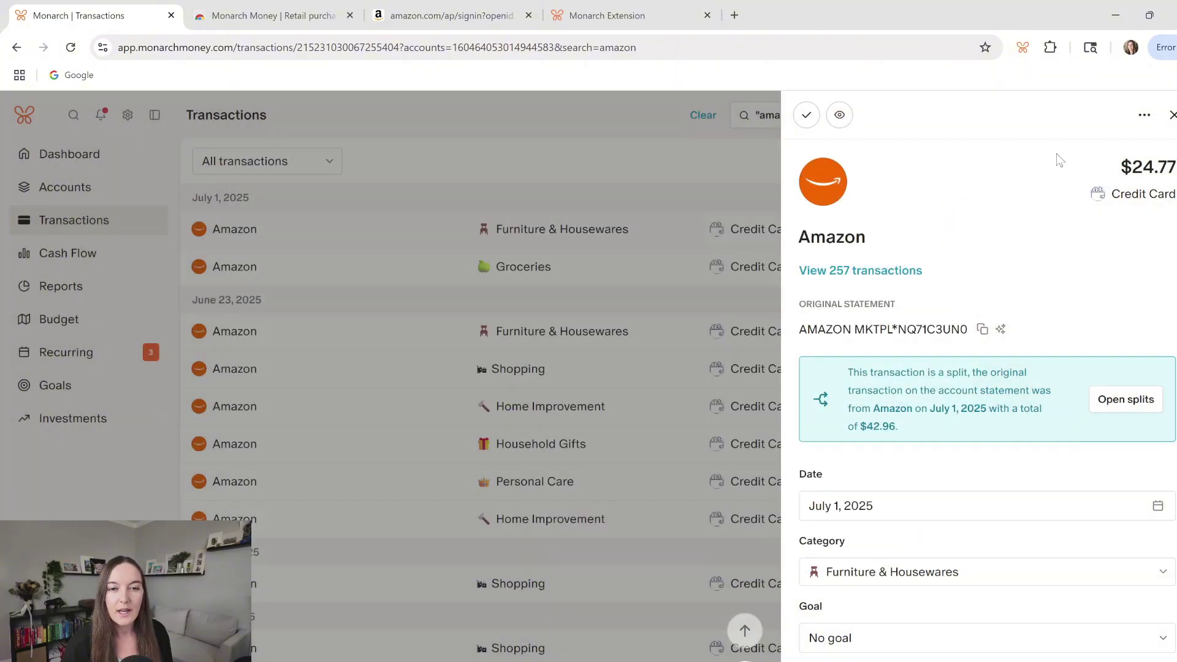
left_click(1171, 115)
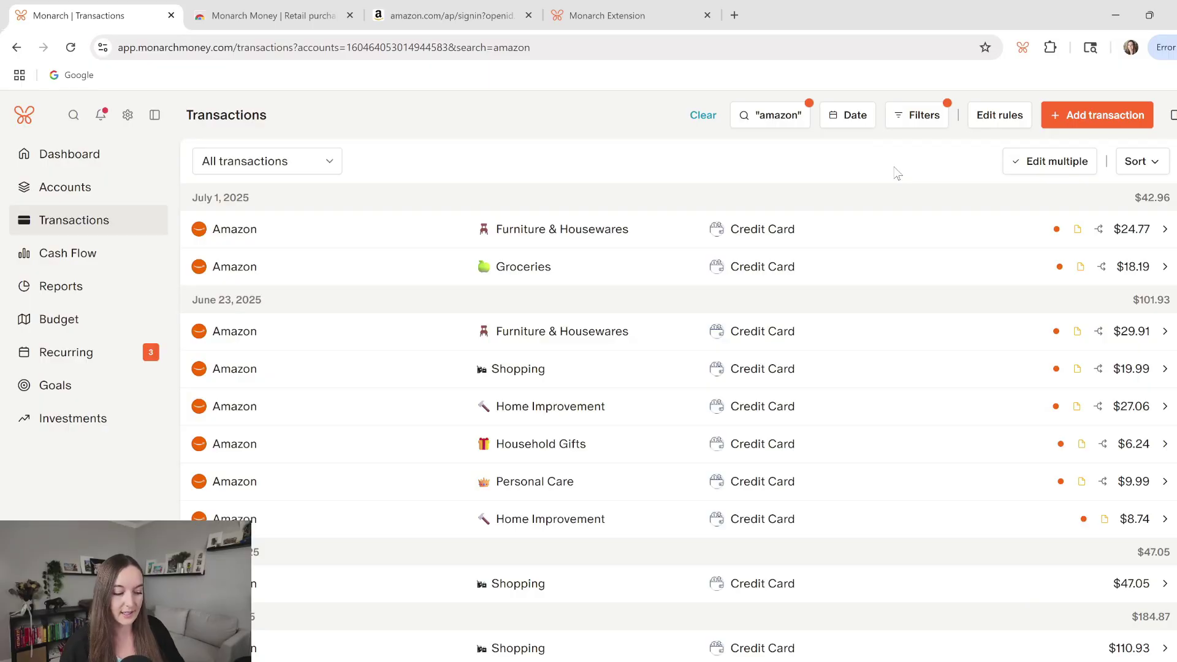
mouse_move(1081, 271)
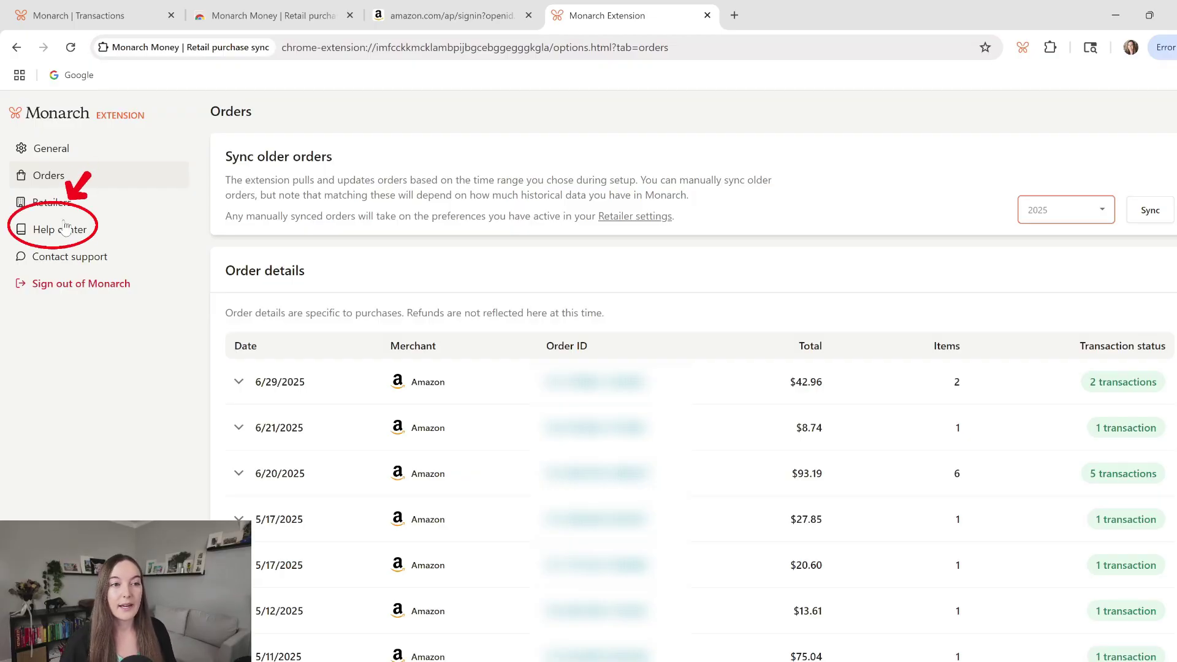
Open the Monarch extension's help article and read its instructions on setup, sync results and auto-sync.
left_click(67, 235)
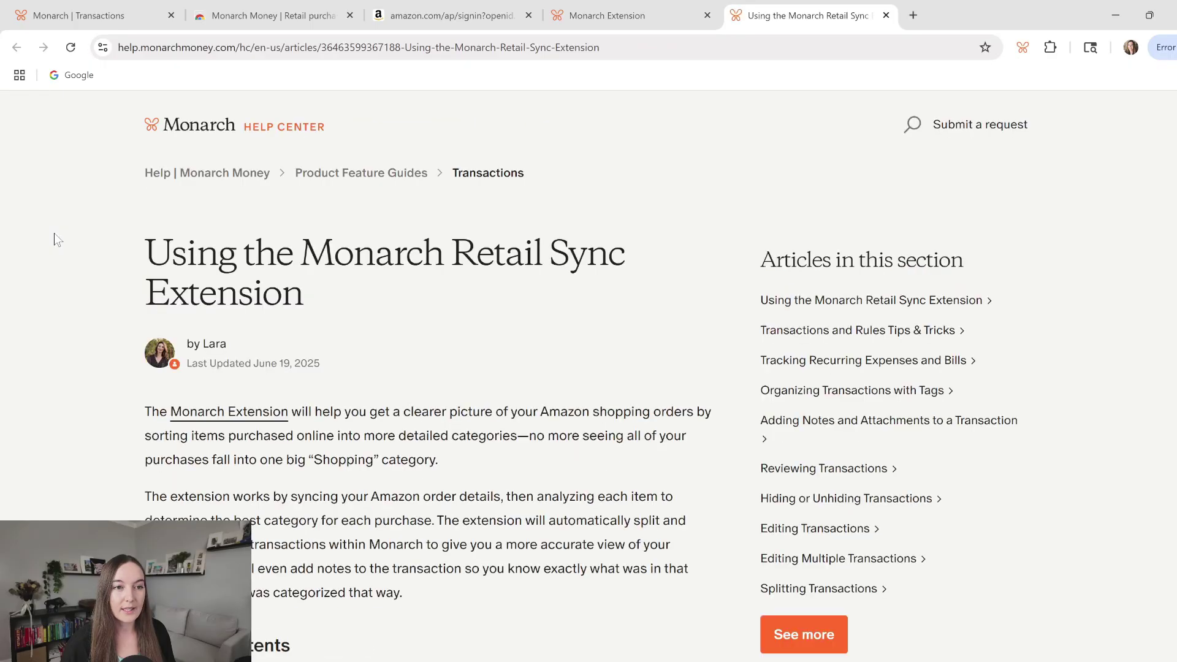
scroll(389, 262, "down", 8)
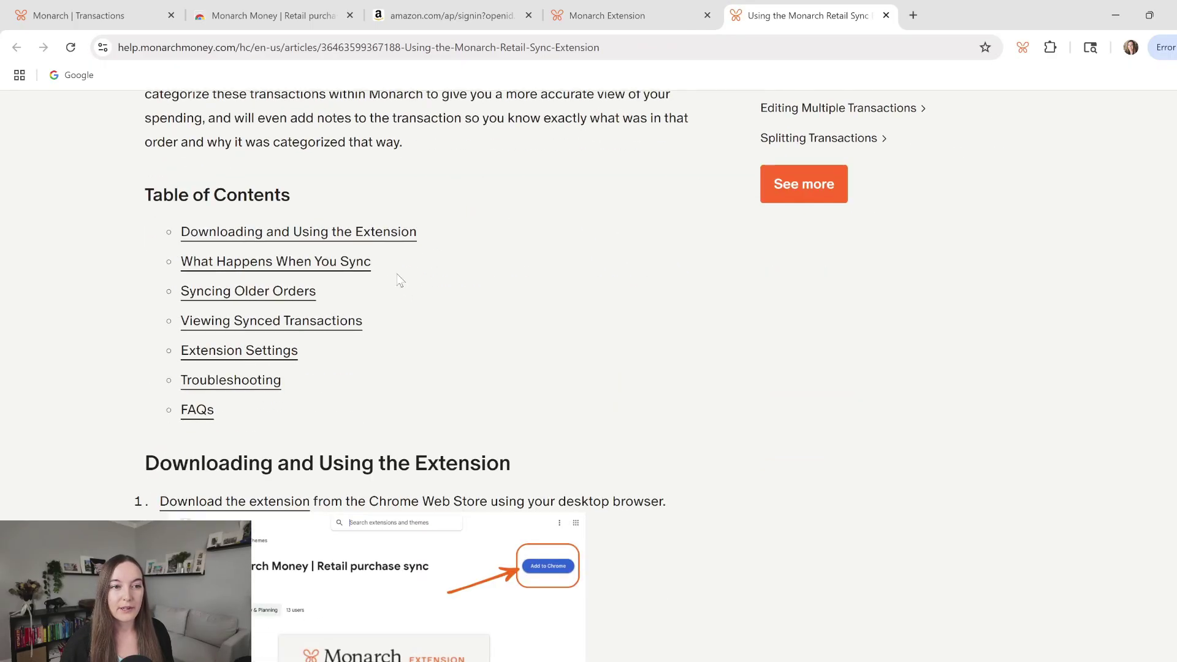
scroll(411, 301, "down", 20)
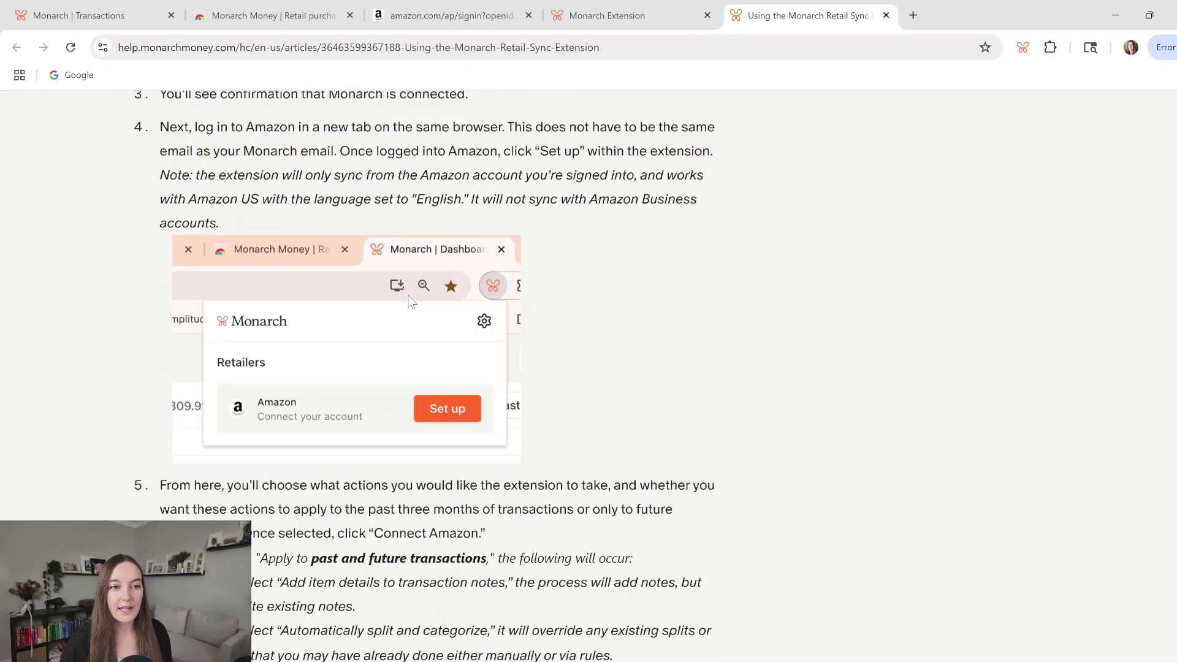
scroll(410, 301, "down", 15)
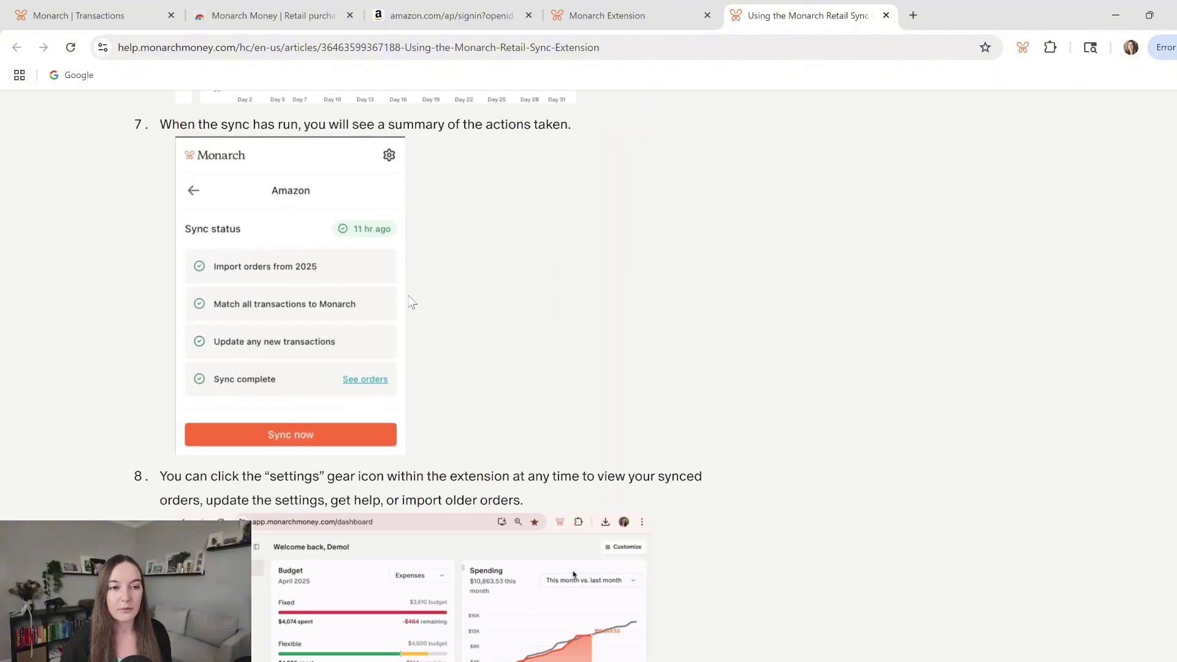
scroll(411, 302, "down", 6)
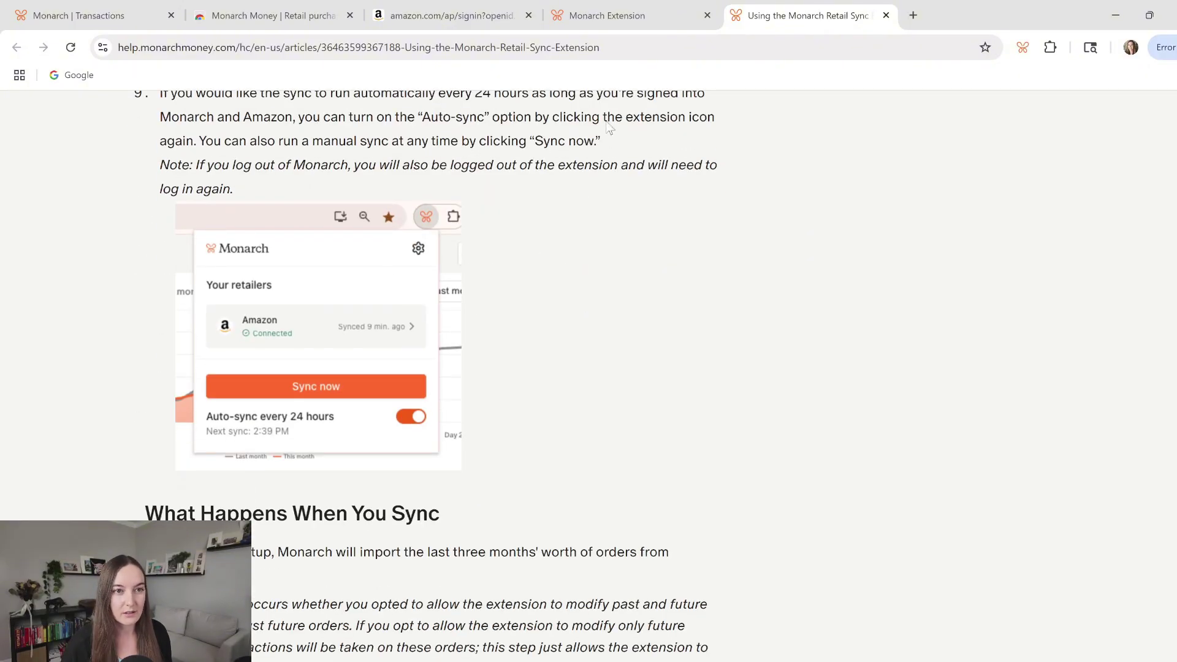
Return to the Monarch transactions and open the extension's settings to view the Amazon retailer preferences and merchant name.
left_click(616, 24)
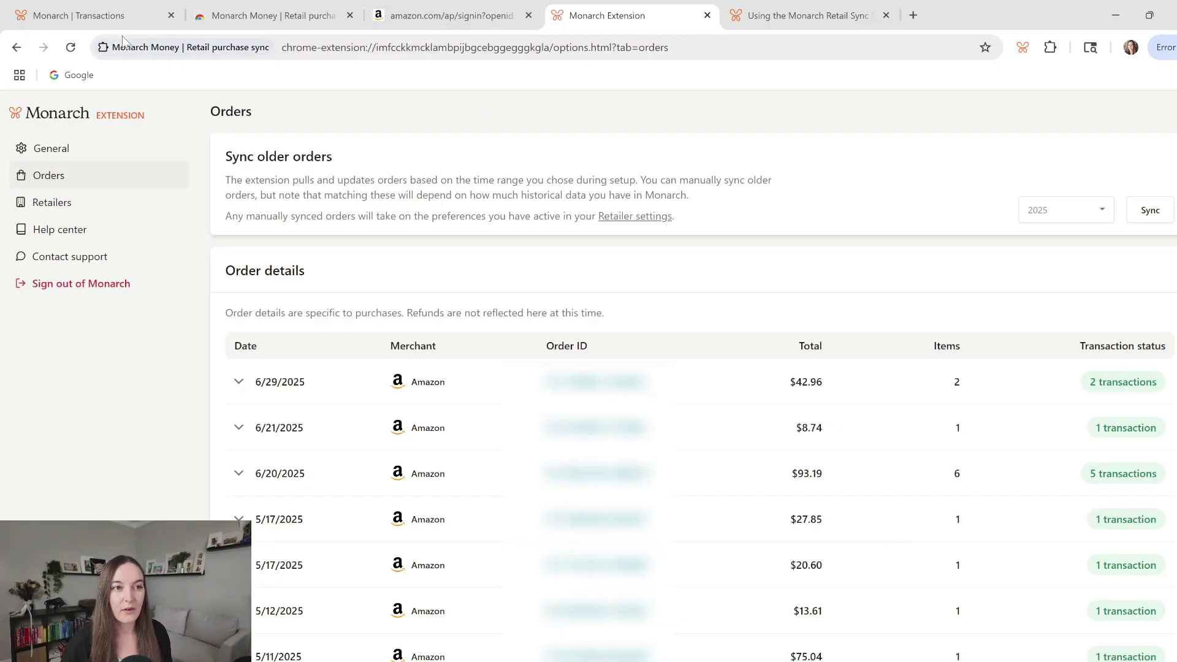
left_click(114, 15)
left_click(1021, 50)
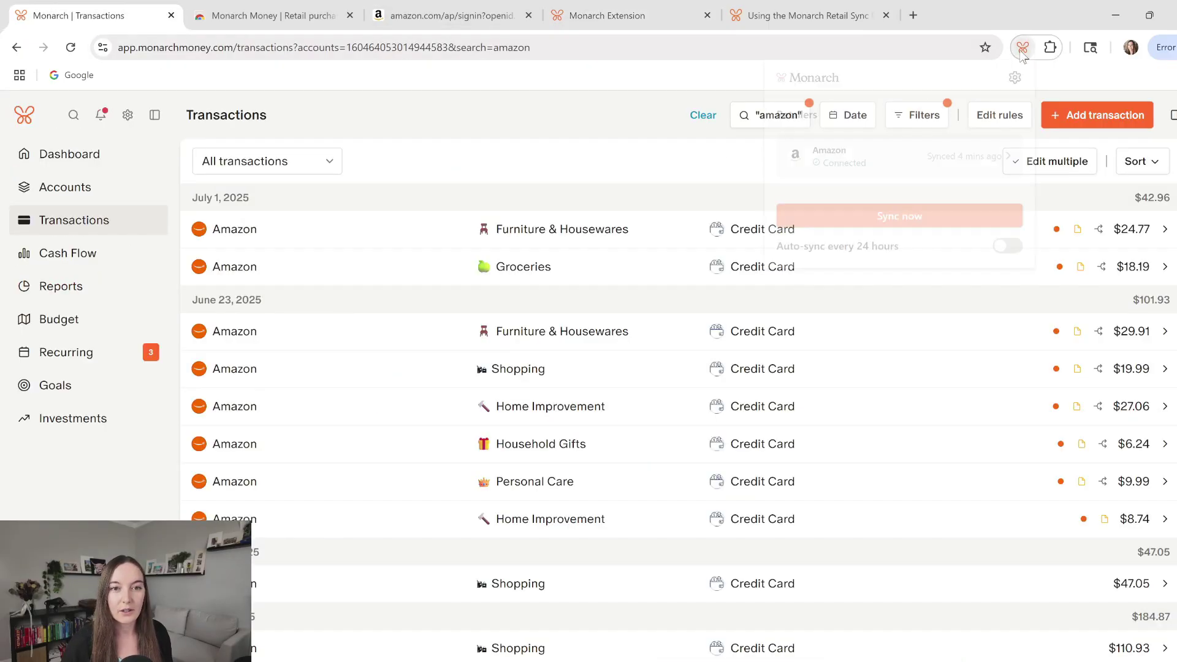
left_click(1016, 80)
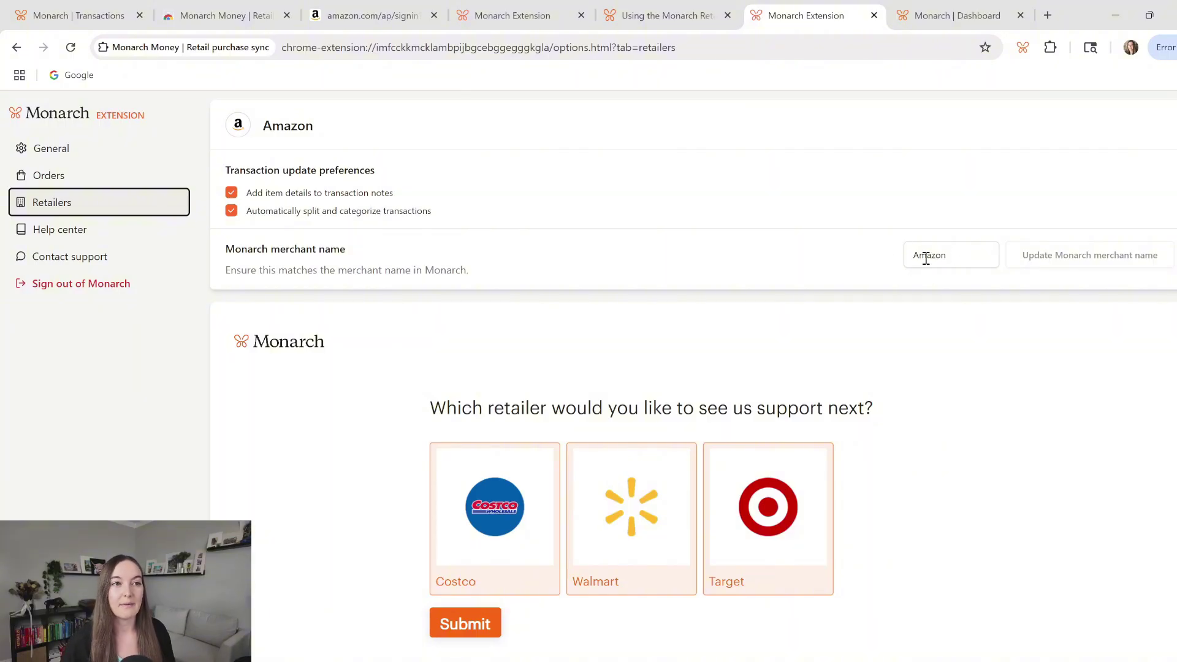
Compare the merchant name on the Amazon transactions in Monarch with the one in the extension's retailer settings.
left_click(79, 16)
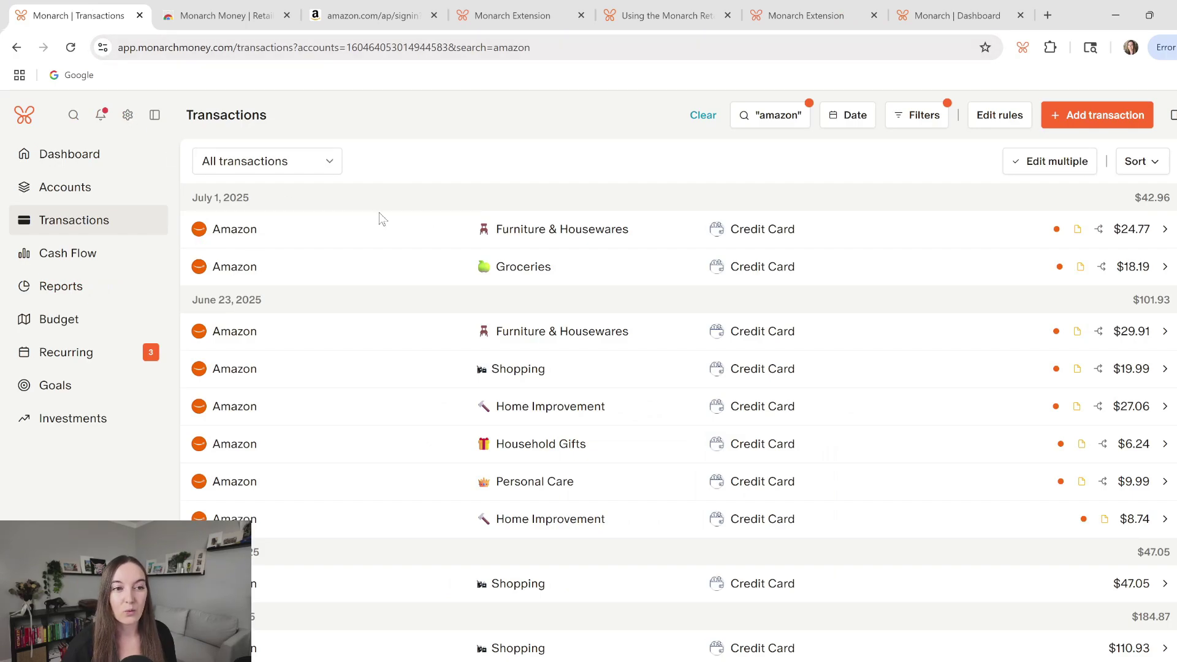
left_click(626, 7)
left_click(802, 16)
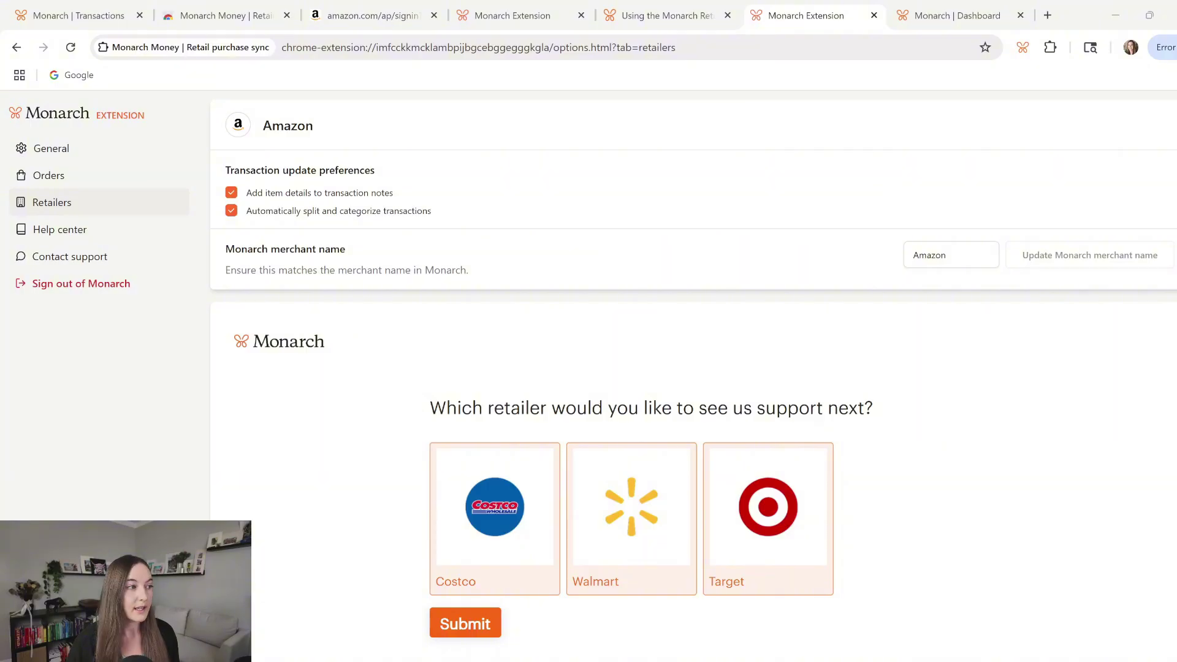
Go back to the Amazon transactions list and review the categories of the June 2025 purchases.
left_click(80, 15)
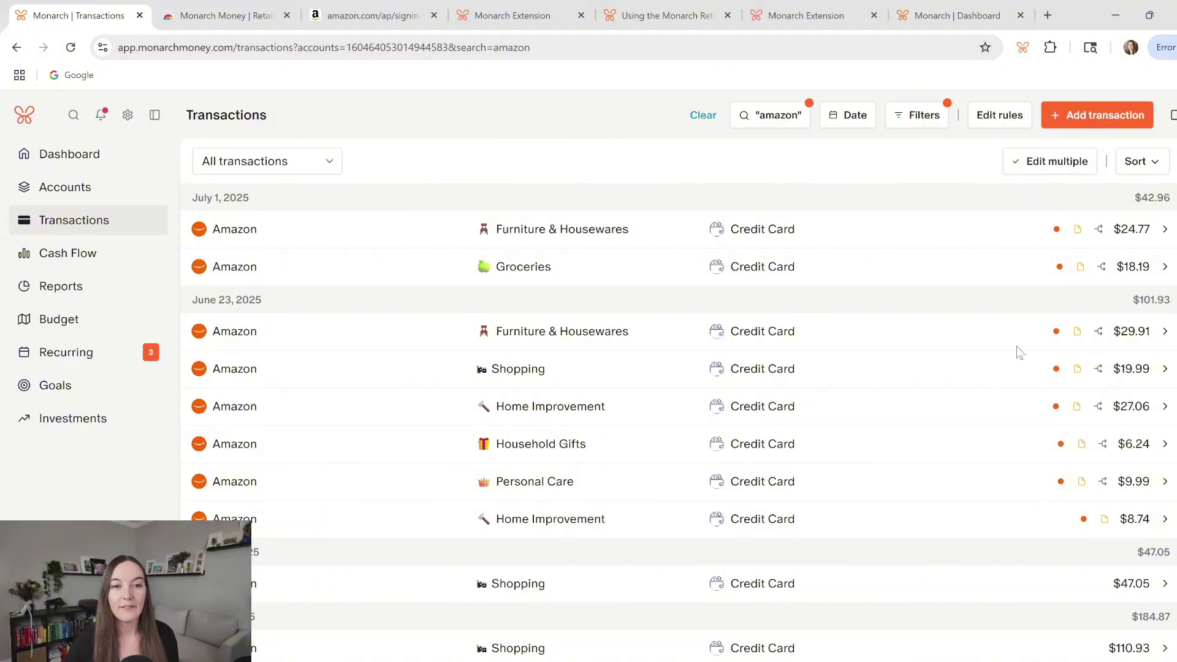
scroll(852, 472, "down", 2)
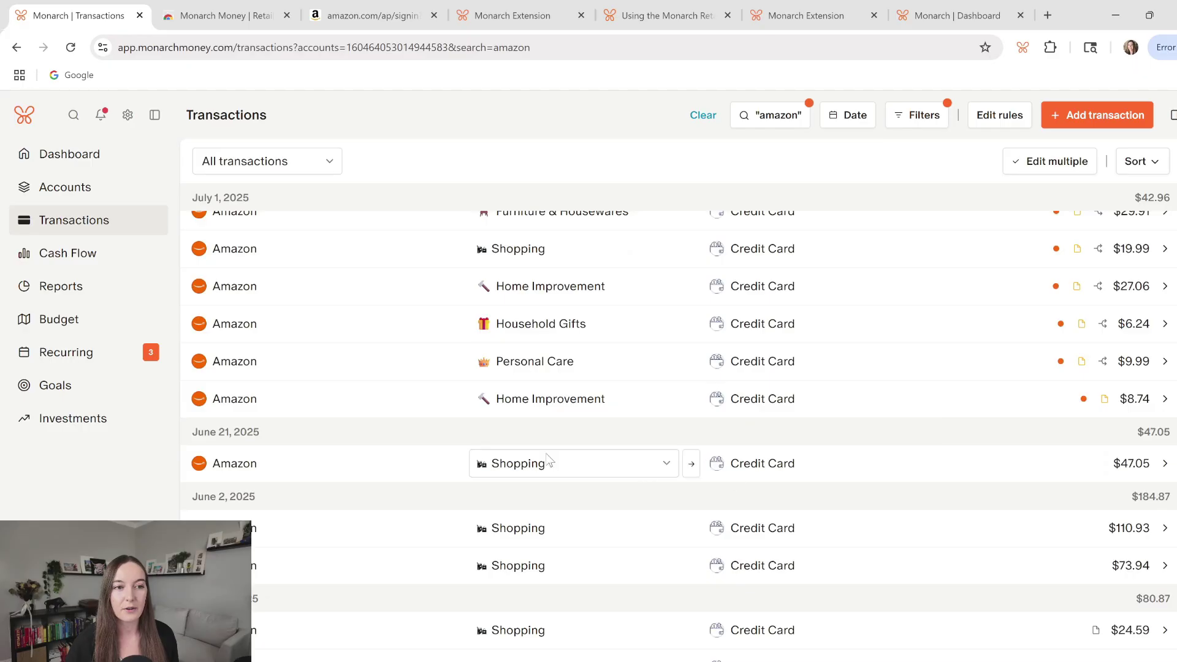